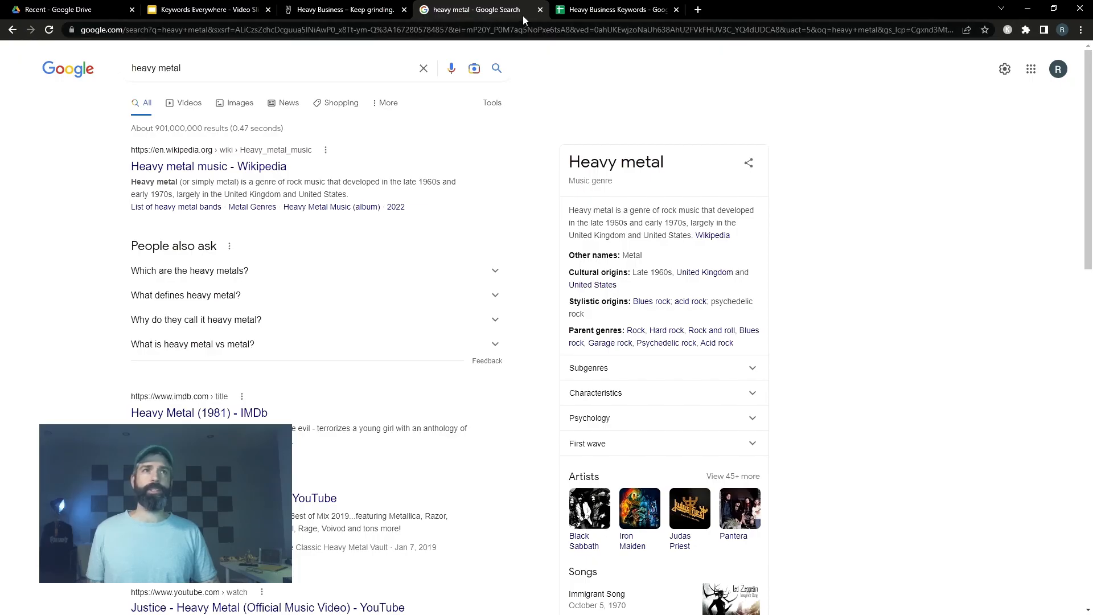
Step: Turn on the Keywords Everywhere extension and reload the "heavy metal" search results
{"action": "left_click", "coordinate": [612, 9]}
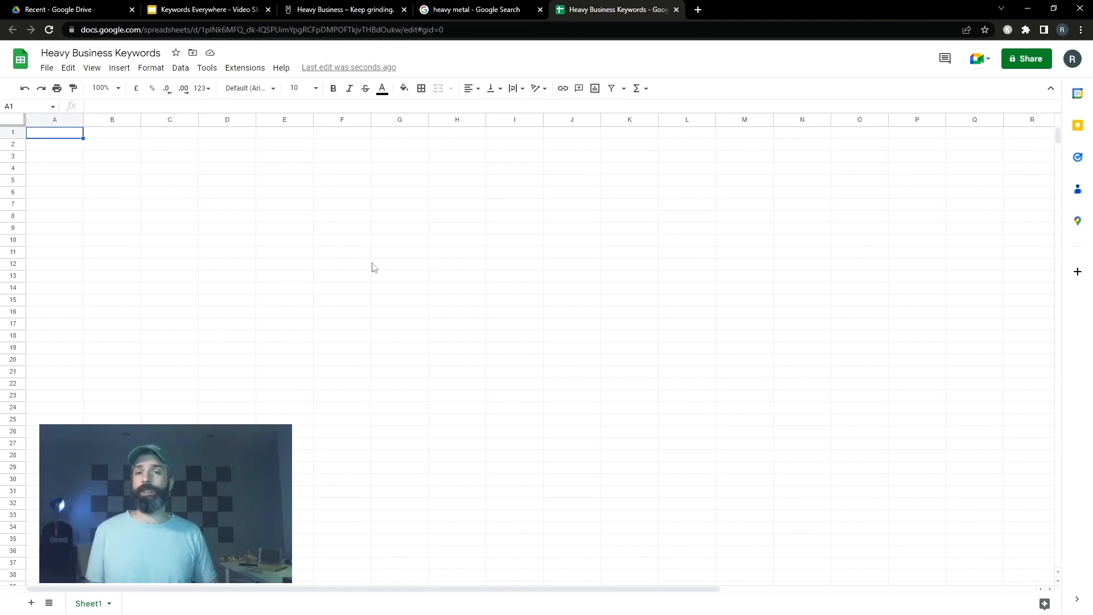
{"action": "left_click", "coordinate": [472, 9]}
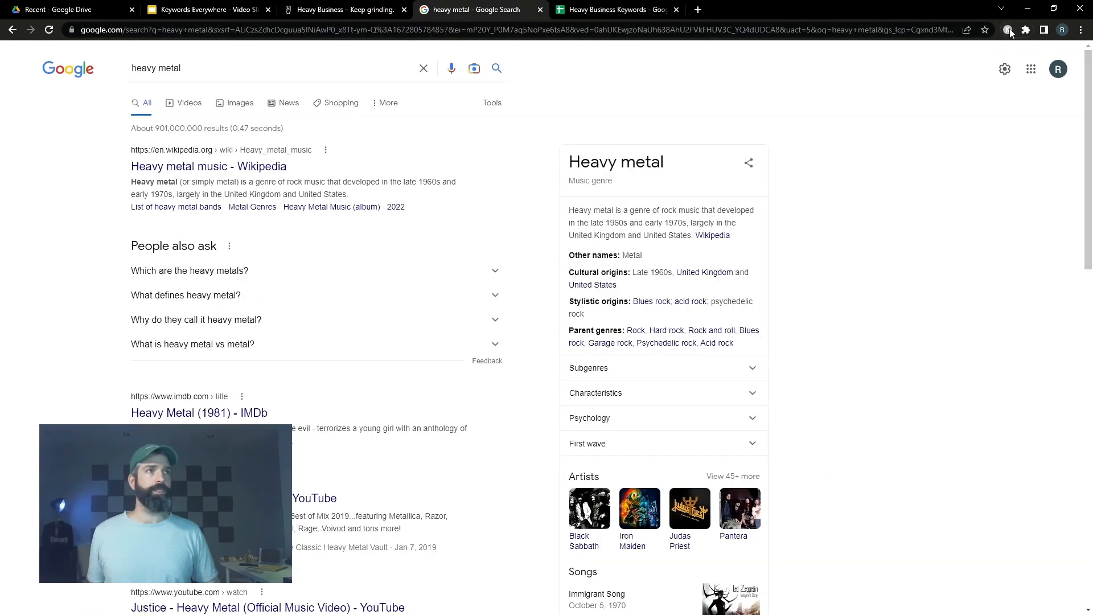
{"action": "left_click", "coordinate": [1008, 30]}
{"action": "left_click", "coordinate": [764, 89]}
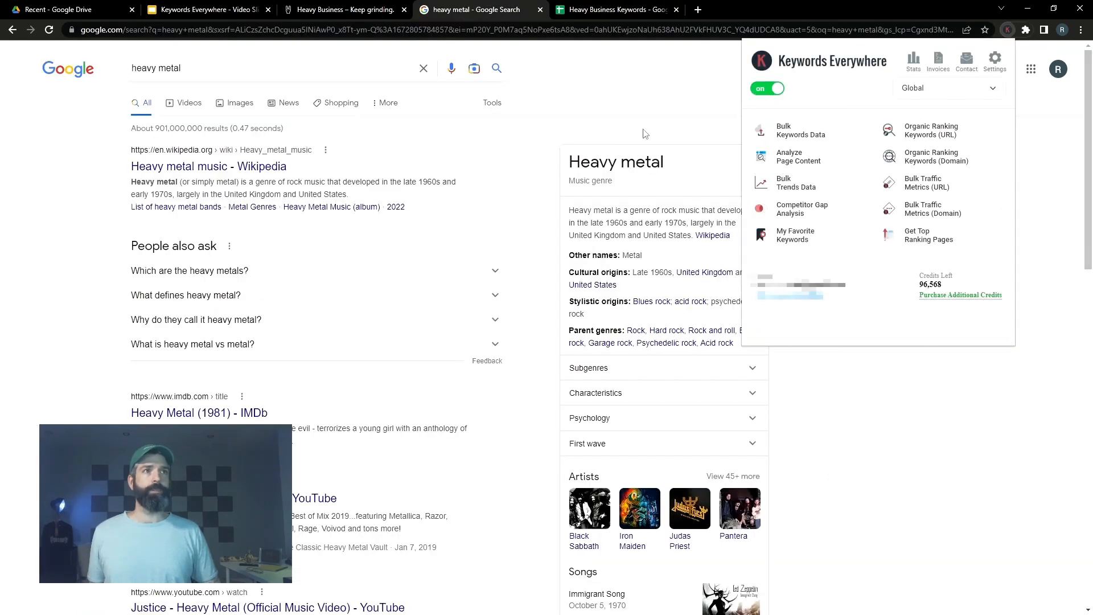
{"action": "left_click", "coordinate": [304, 29]}
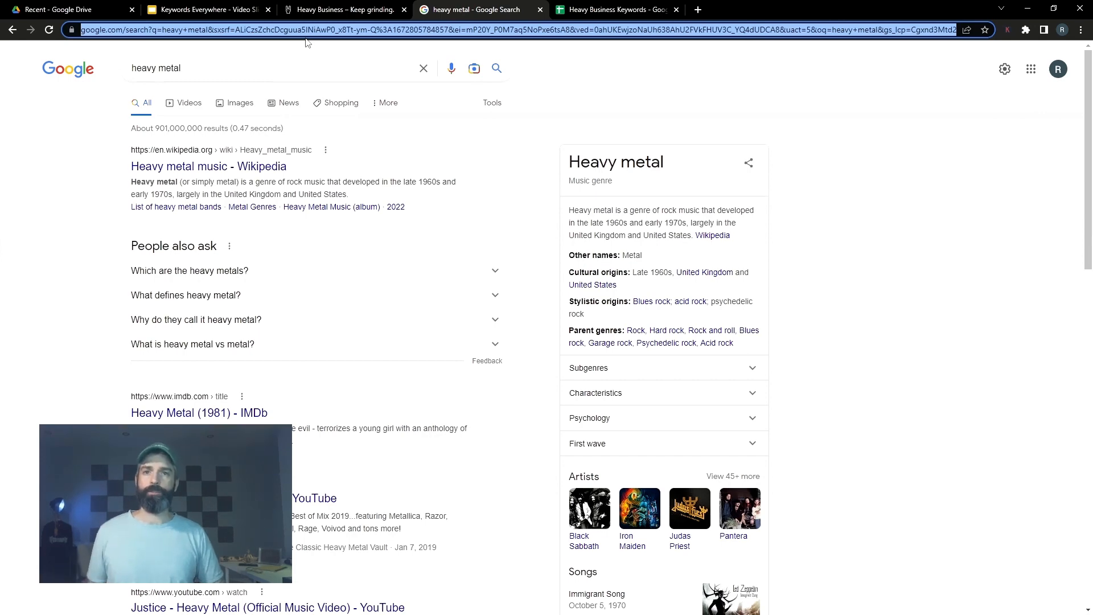
{"action": "key", "text": "Return"}
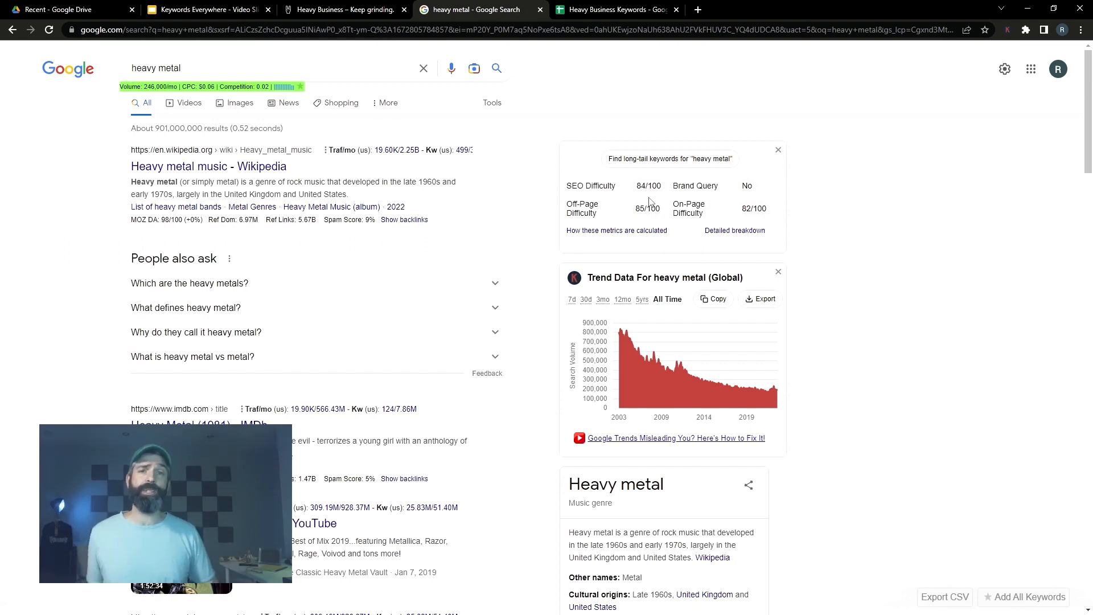
Step: Review the SEO difficulty, trend data and the Trending, Related, People Also Search For and Long-Tail keyword tables for "heavy metal"
{"action": "scroll", "coordinate": [849, 210], "scroll_direction": "down", "scroll_amount": 1}
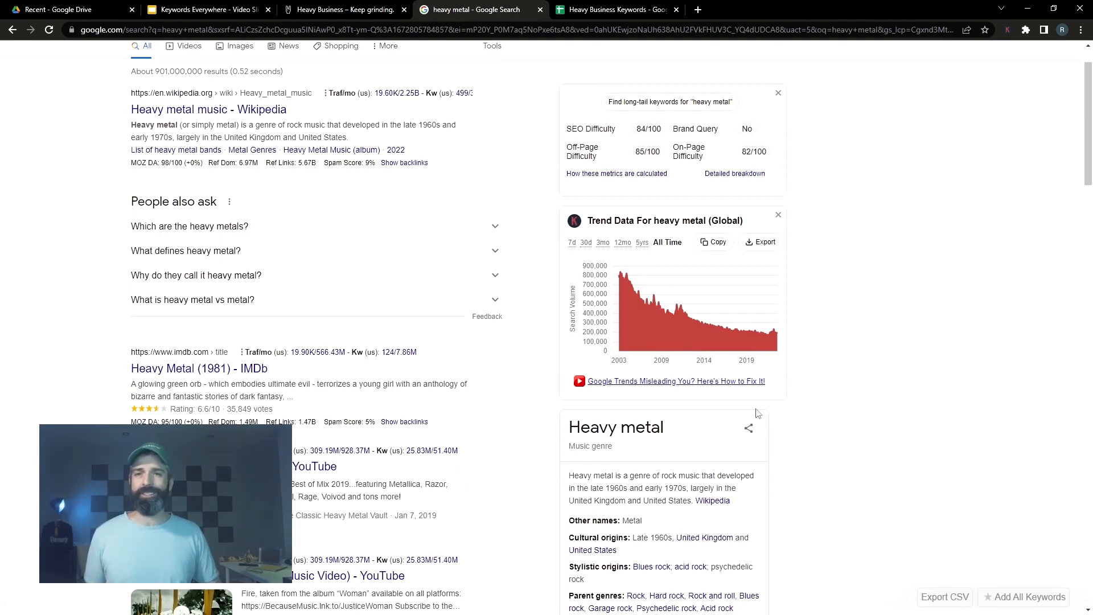
{"action": "scroll", "coordinate": [421, 455], "scroll_direction": "down", "scroll_amount": 15}
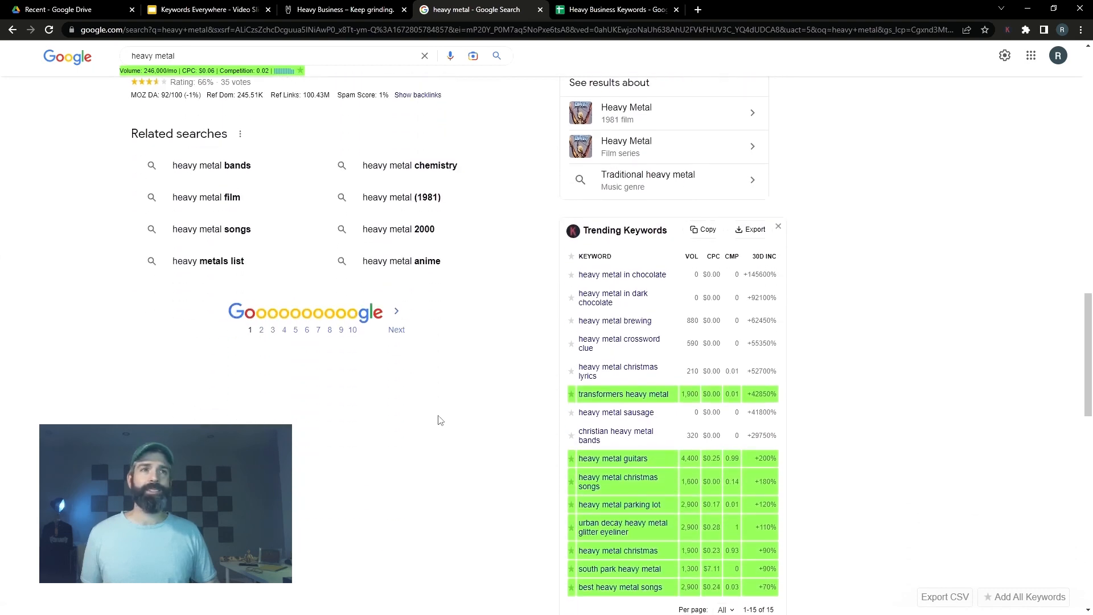
{"action": "scroll", "coordinate": [439, 420], "scroll_direction": "down", "scroll_amount": 1}
{"action": "scroll", "coordinate": [440, 417], "scroll_direction": "down", "scroll_amount": 1}
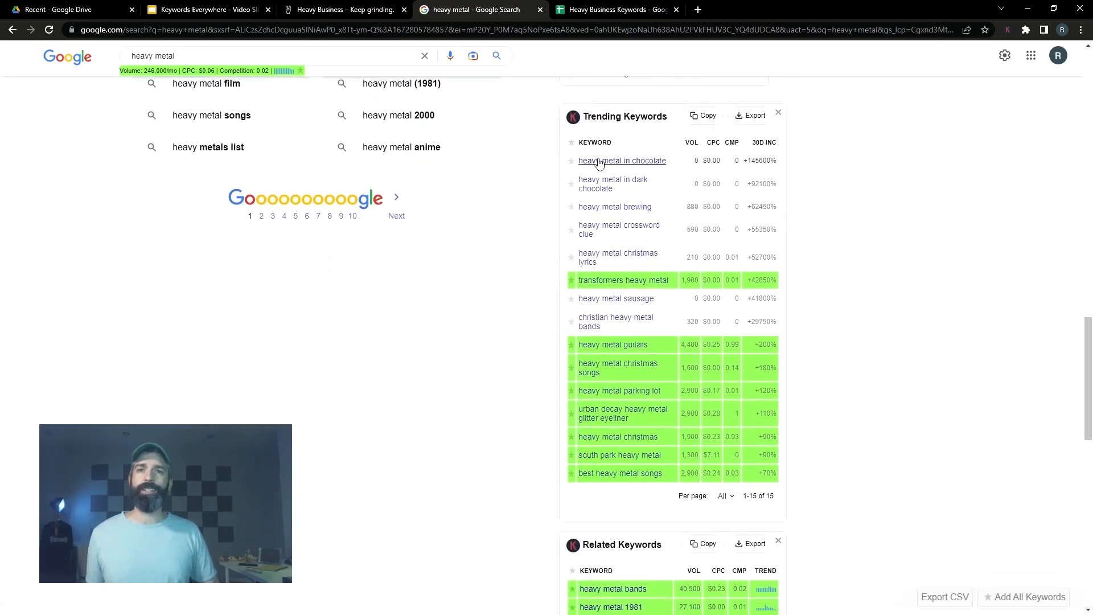
{"action": "scroll", "coordinate": [590, 170], "scroll_direction": "down", "scroll_amount": 8}
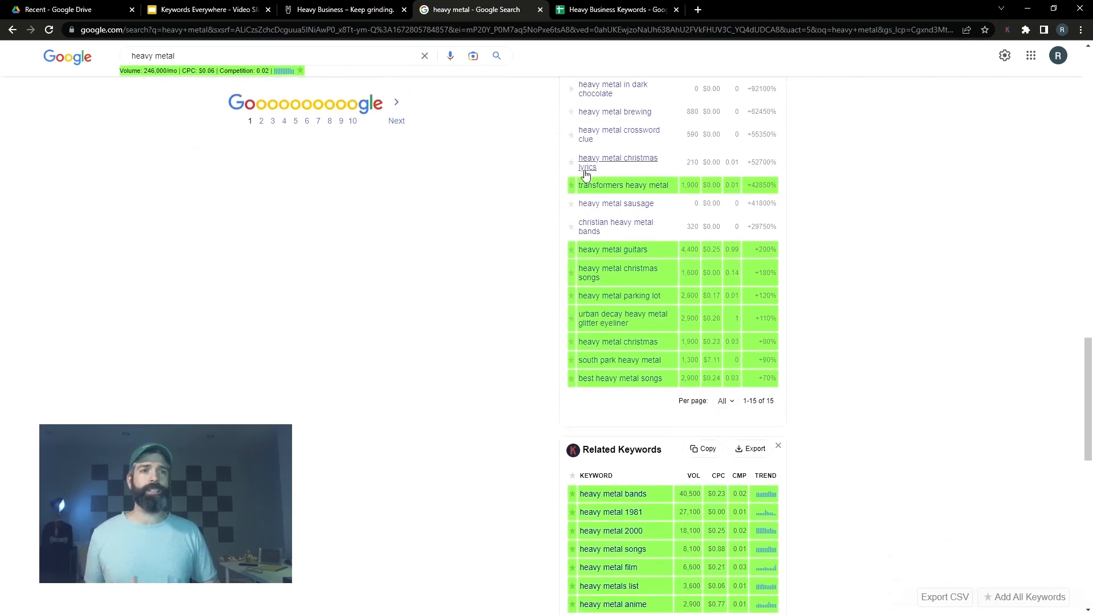
{"action": "scroll", "coordinate": [604, 347], "scroll_direction": "down", "scroll_amount": 3}
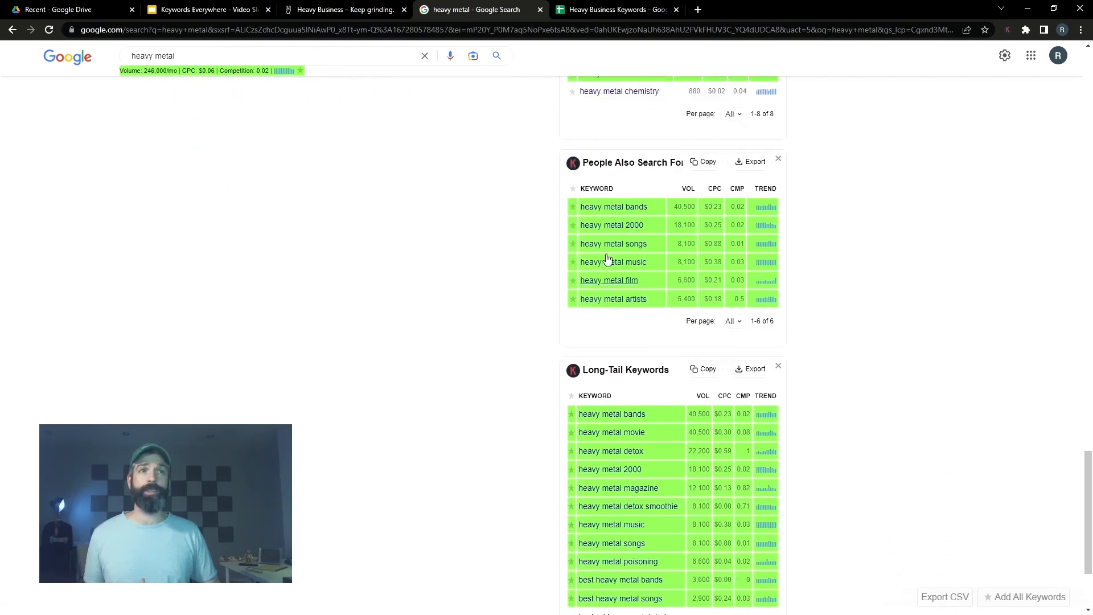
{"action": "scroll", "coordinate": [595, 253], "scroll_direction": "down", "scroll_amount": 3}
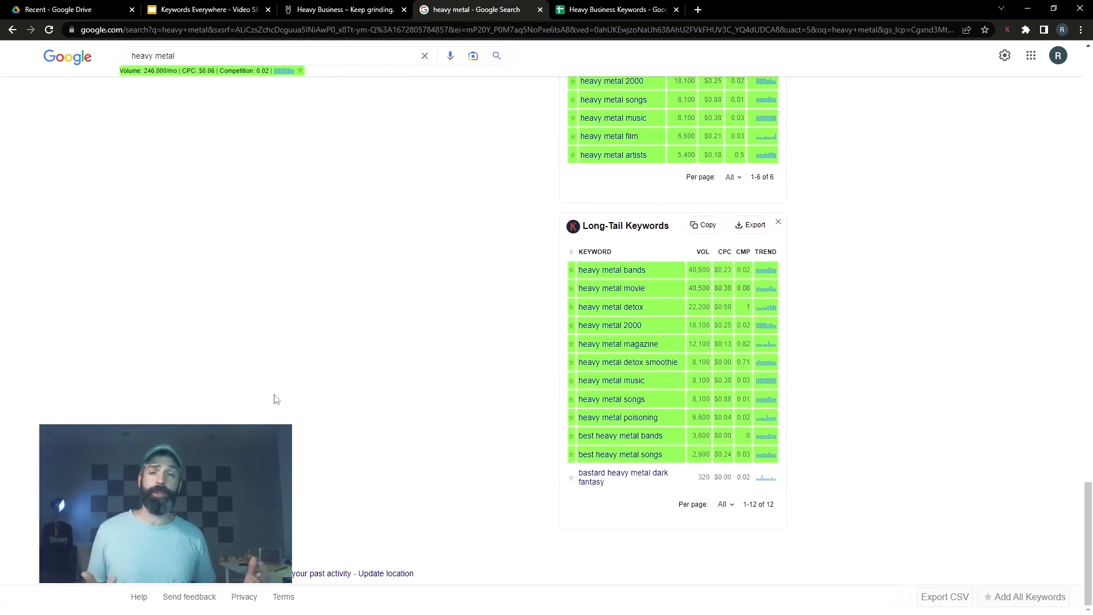
{"action": "scroll", "coordinate": [292, 444], "scroll_direction": "up", "scroll_amount": 3}
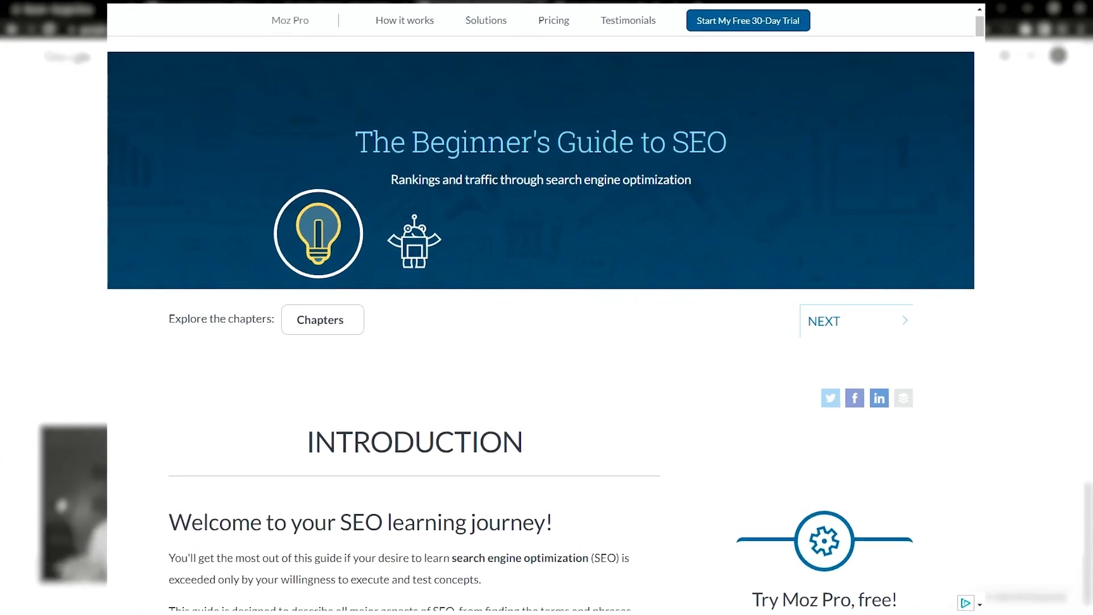
Step: Mark the trending keywords "heavy metal christmas lyrics" and "heavy metal guitars" as favorites and open the favorite keywords list
{"action": "scroll", "coordinate": [384, 462], "scroll_direction": "up", "scroll_amount": 15}
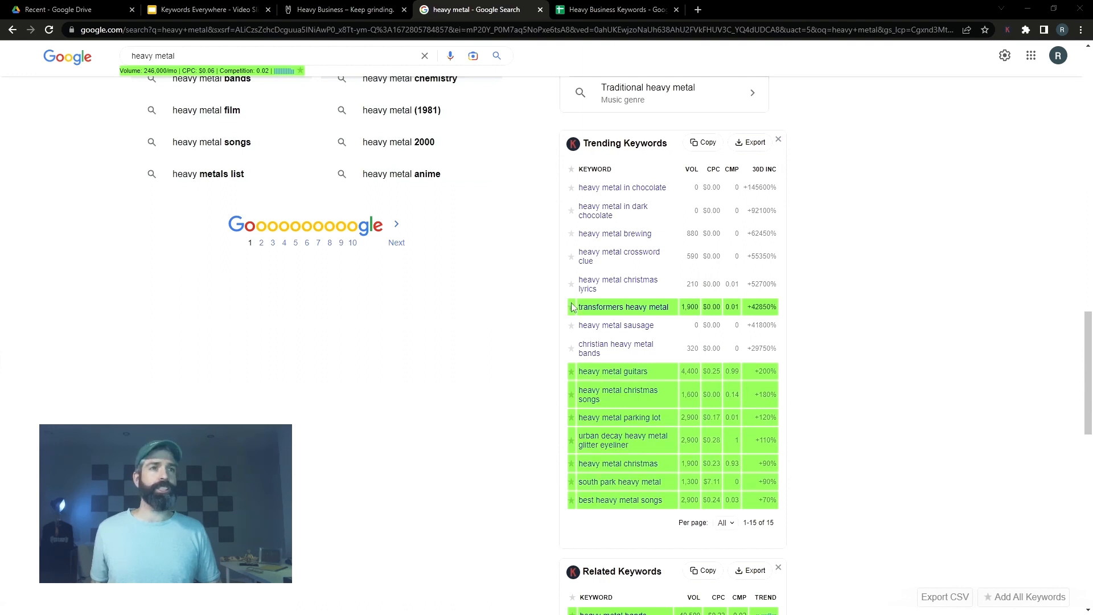
{"action": "left_click", "coordinate": [571, 284]}
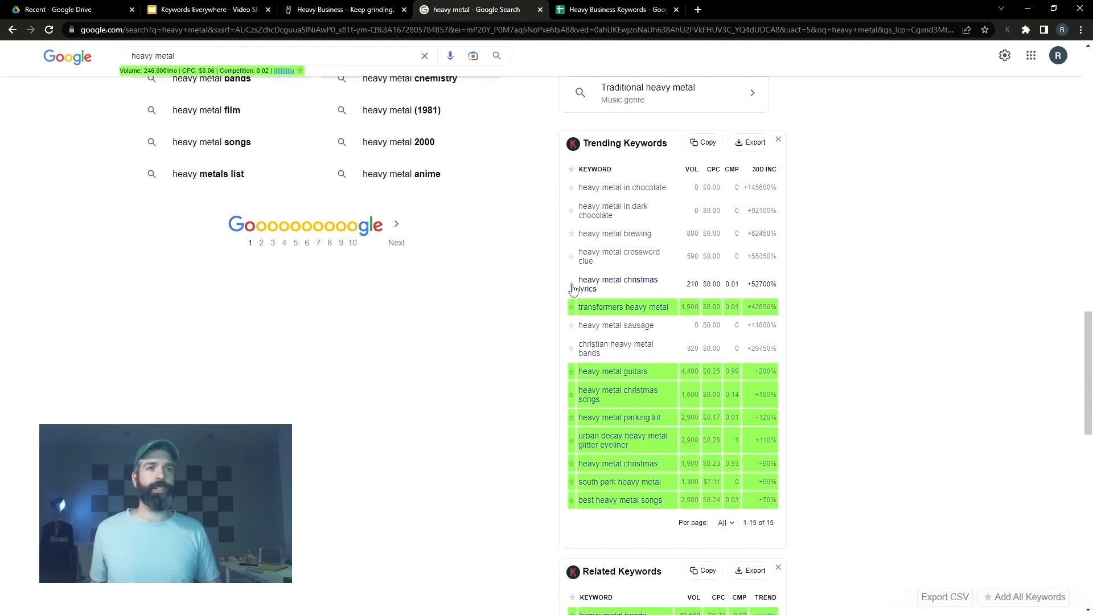
{"action": "left_click", "coordinate": [572, 373]}
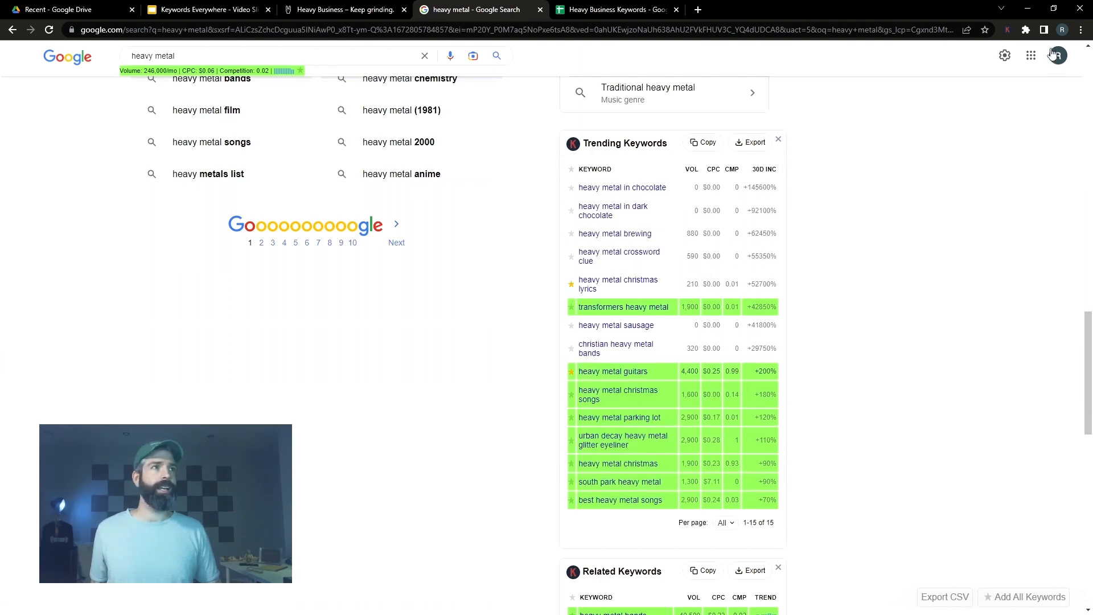
{"action": "left_click", "coordinate": [1006, 30]}
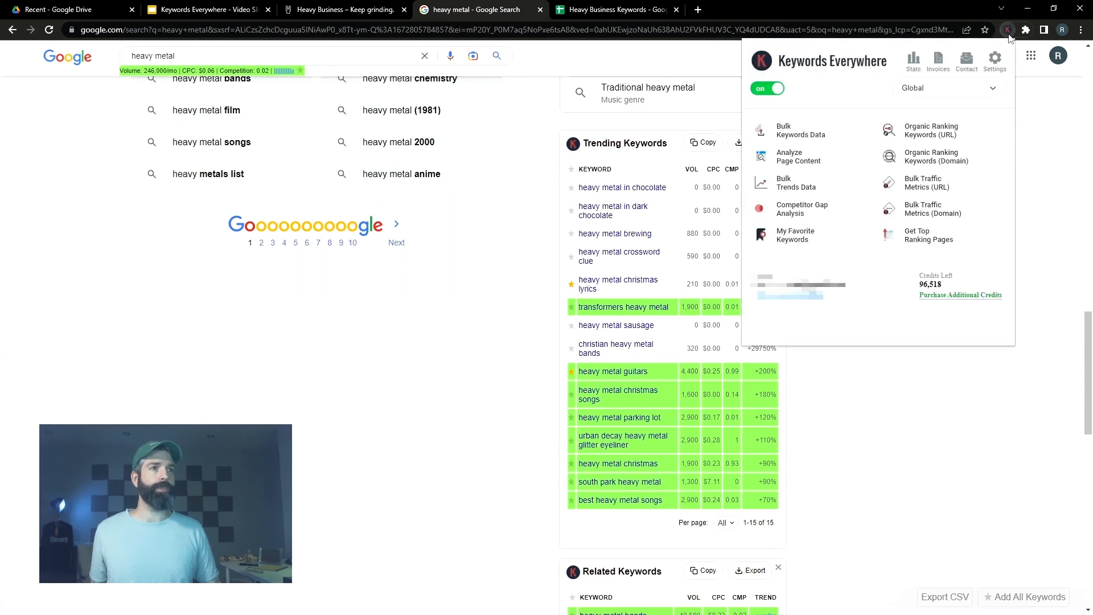
{"action": "left_click", "coordinate": [785, 241]}
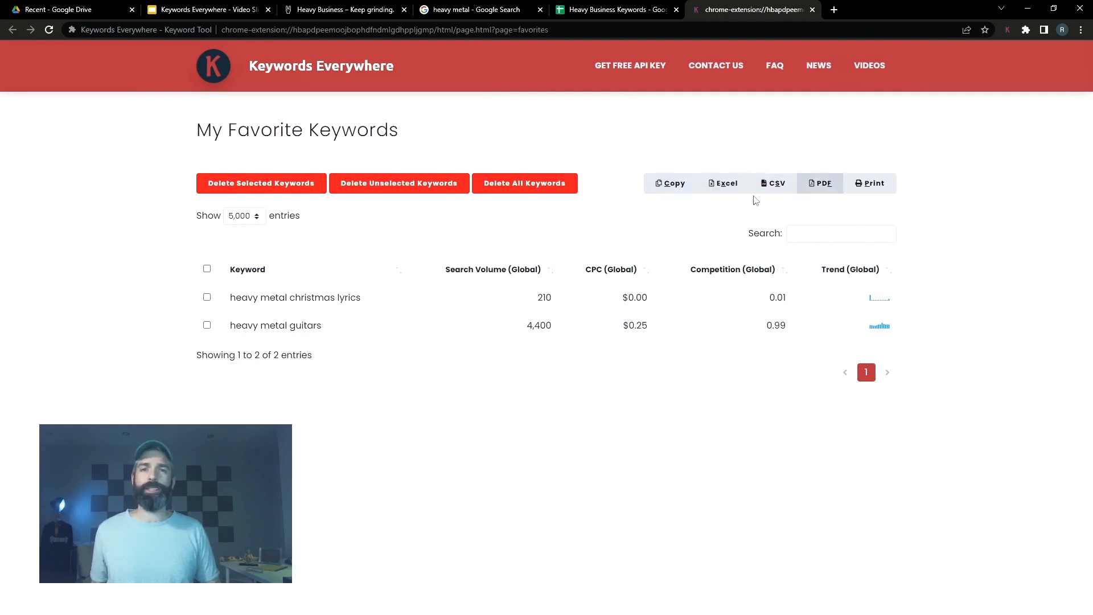
Step: Copy the Trending Keywords table for "heavy metal" into the Heavy Business Keywords sheet starting at cell A1
{"action": "left_click", "coordinate": [603, 7]}
{"action": "left_click", "coordinate": [480, 7]}
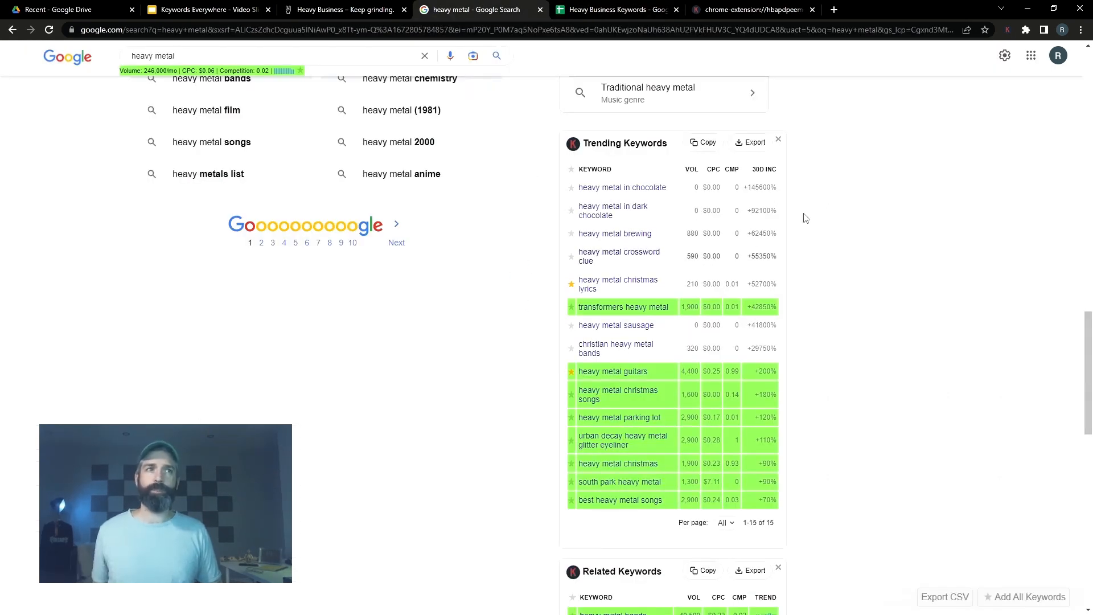
{"action": "left_click", "coordinate": [624, 11]}
{"action": "left_click", "coordinate": [57, 135]}
{"action": "type", "text": "Keyword\tVol\tCPC ($)\tCmp\t30d inc heavy metal in chocolate\t0\t0\t0\t1456 heavy metal in dark chocolate\t0\t0\t0\t921 heavy metal brewing\t880\t0\t0\t624.5 heavy metal crossword clue\t590\t0\t0\t553.5 heavy metal christmas lyrics\t210\t0\t0.01\t527 transformers heavy metal\t1900\t0\t0.01\t428.5 heavy metal sausage\t0\t0\t0\t418 christian heavy metal bands\t320\t0\t0\t297.5 heavy metal guitars\t4400\t0.25\t0.99\t2 heavy metal christmas songs\t1600\t0\t0.14\t1.8 heavy metal parking lot\t2900\t0.17\t0.01\t1.2 urban decay heavy metal glitter eyeliner\t2900\t0.28\t1\t1.1 heavy metal christmas\t1900\t0.23\t0.93\t0.9 south park heavy metal\t1300\t7.11\t0\t0.9 best heavy metal songs\t2900\t0.24\t0.03\t0.7"}
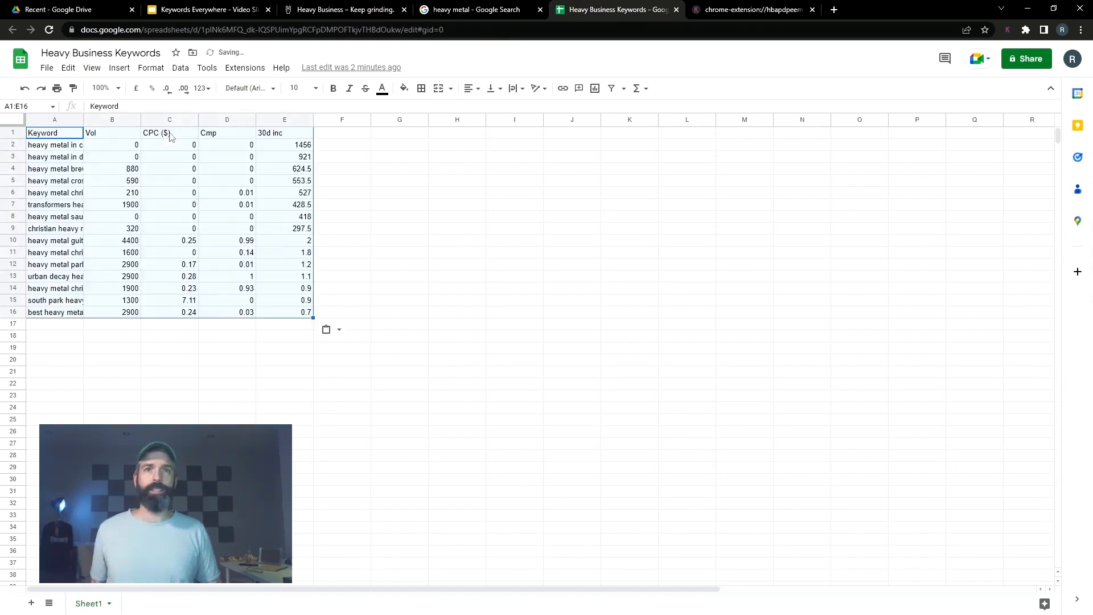
Step: Copy the Related Keywords table for "heavy metal" into the Heavy Business Keywords sheet starting at cell A17
{"action": "left_click", "coordinate": [500, 12]}
{"action": "scroll", "coordinate": [716, 382], "scroll_direction": "down", "scroll_amount": 5}
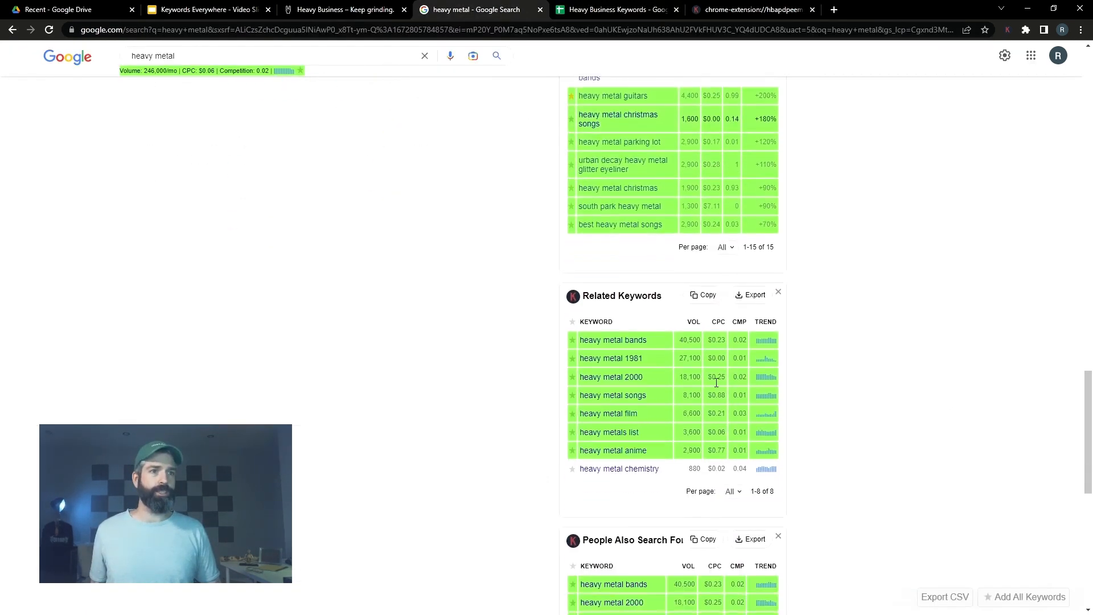
{"action": "scroll", "coordinate": [716, 383], "scroll_direction": "down", "scroll_amount": 1}
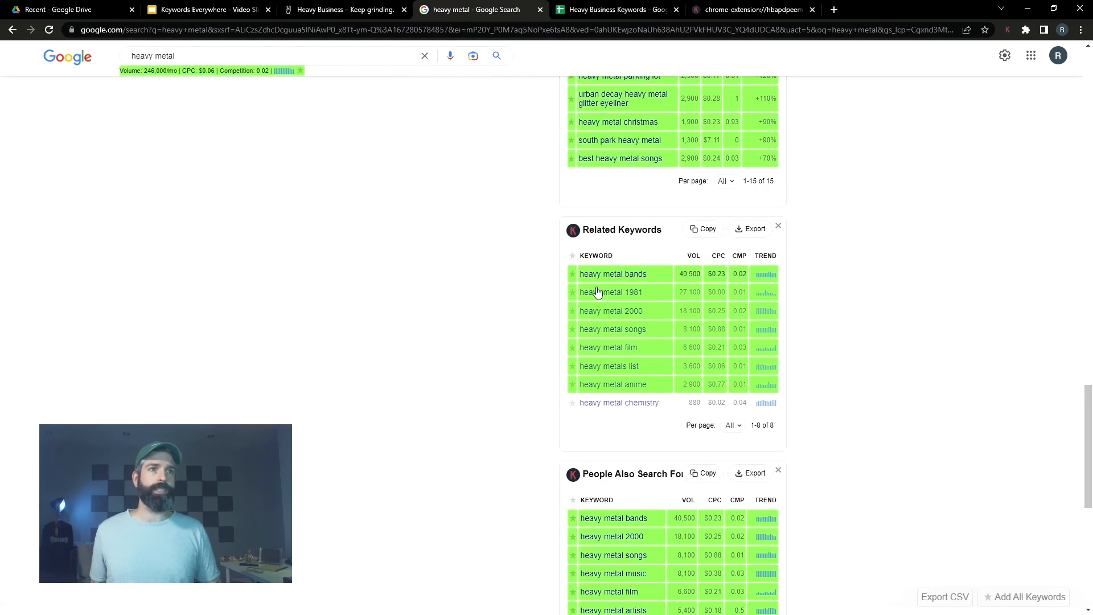
{"action": "left_click", "coordinate": [706, 230]}
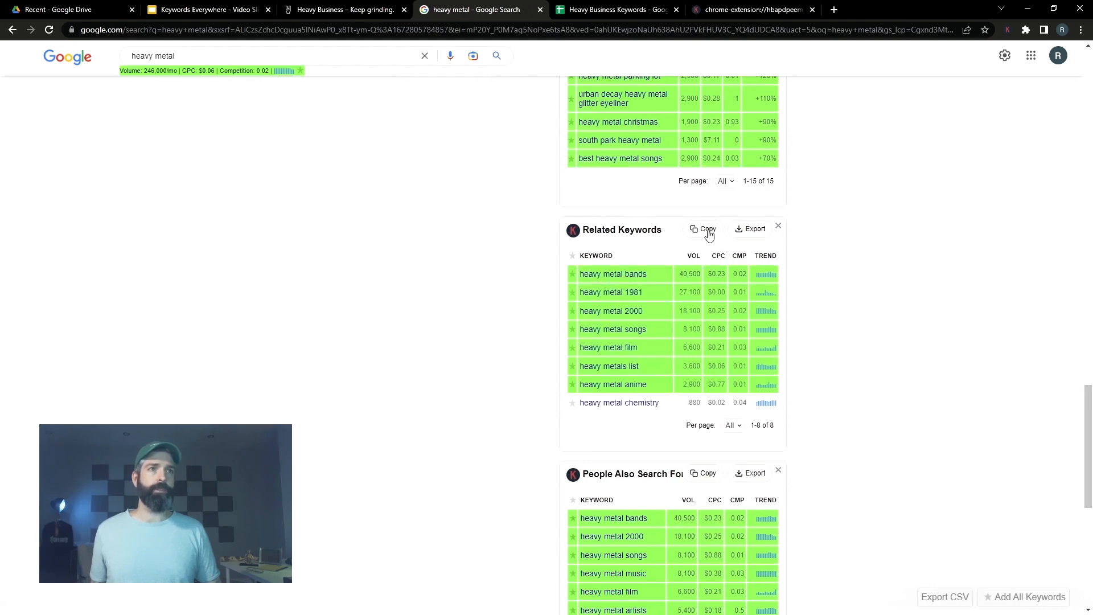
{"action": "left_click", "coordinate": [630, 6]}
{"action": "left_click", "coordinate": [57, 325]}
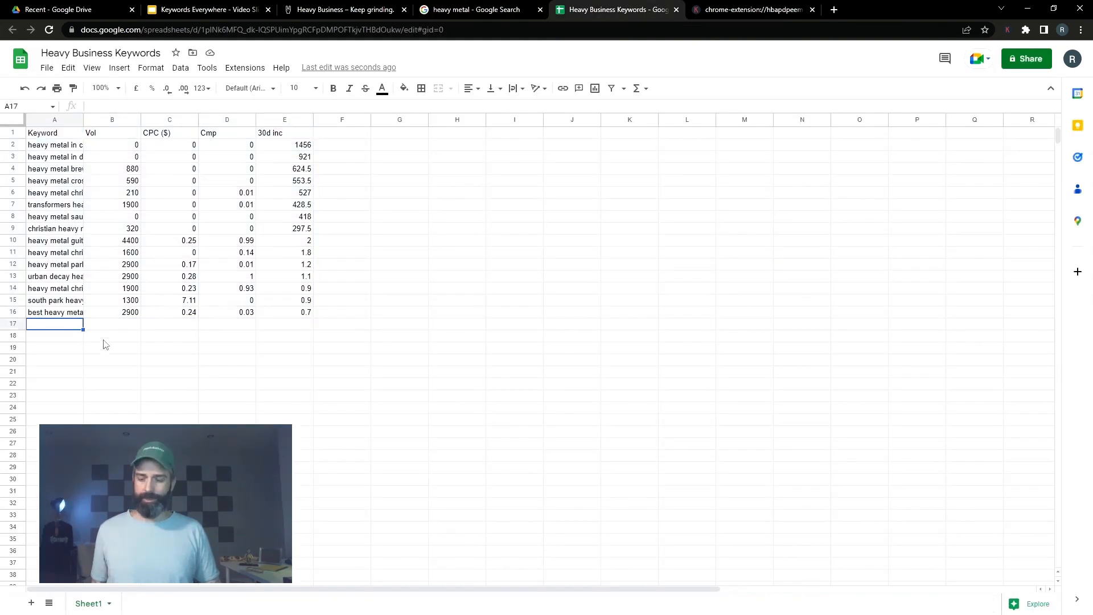
{"action": "key", "text": "ctrl+v"}
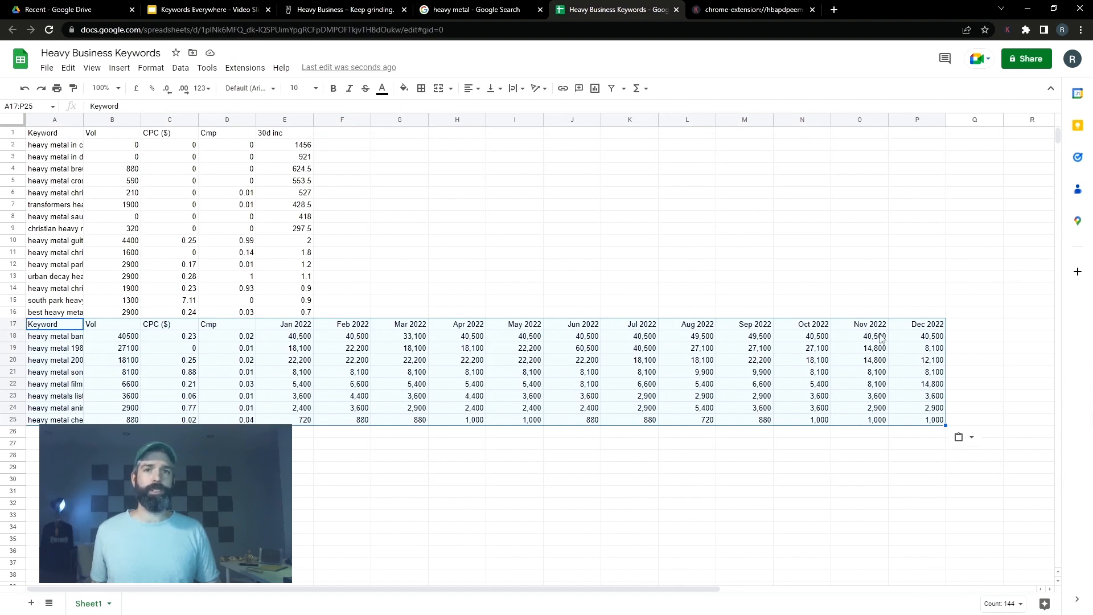
Step: Copy the People Also Search For table into the sheet at A27 and the Long-Tail Keywords table at A34
{"action": "left_click", "coordinate": [476, 14]}
{"action": "scroll", "coordinate": [636, 456], "scroll_direction": "up", "scroll_amount": 4}
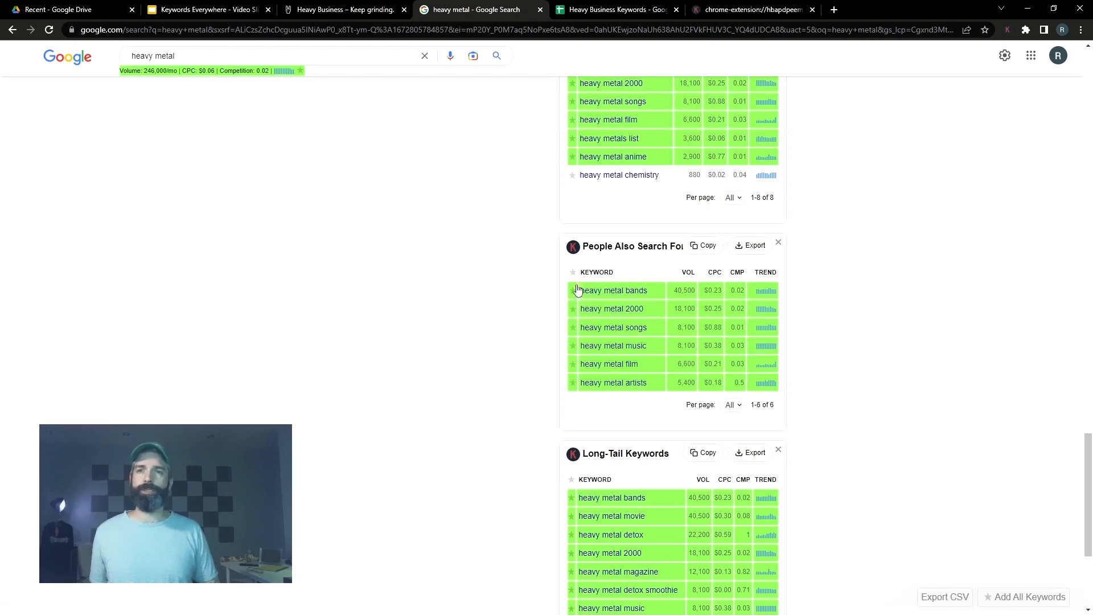
{"action": "scroll", "coordinate": [579, 339], "scroll_direction": "down", "scroll_amount": 4}
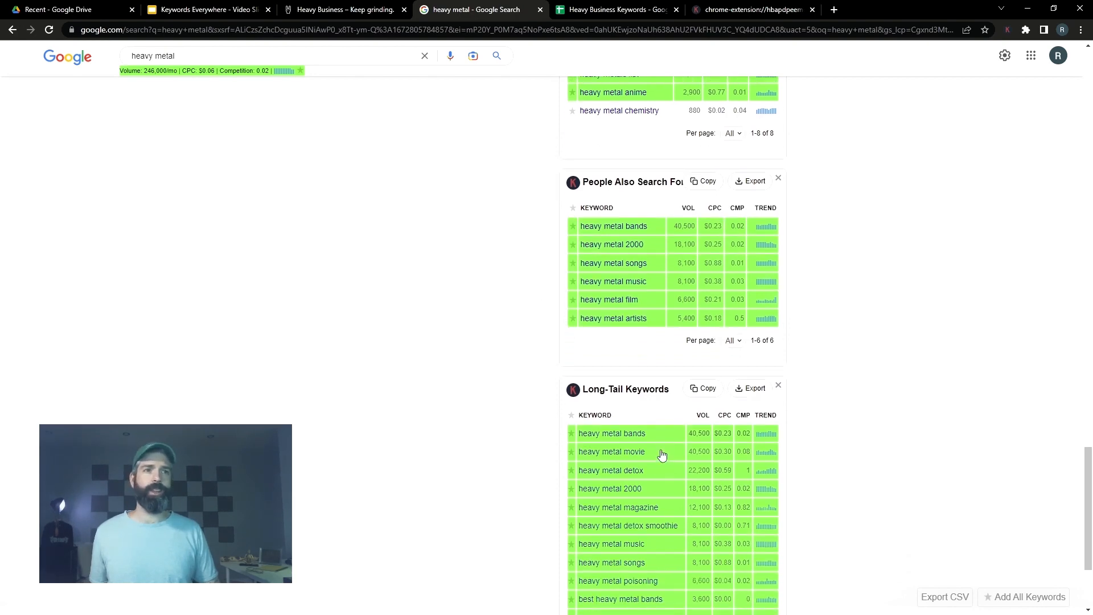
{"action": "scroll", "coordinate": [655, 407], "scroll_direction": "up", "scroll_amount": 2}
{"action": "scroll", "coordinate": [655, 407], "scroll_direction": "down", "scroll_amount": 1}
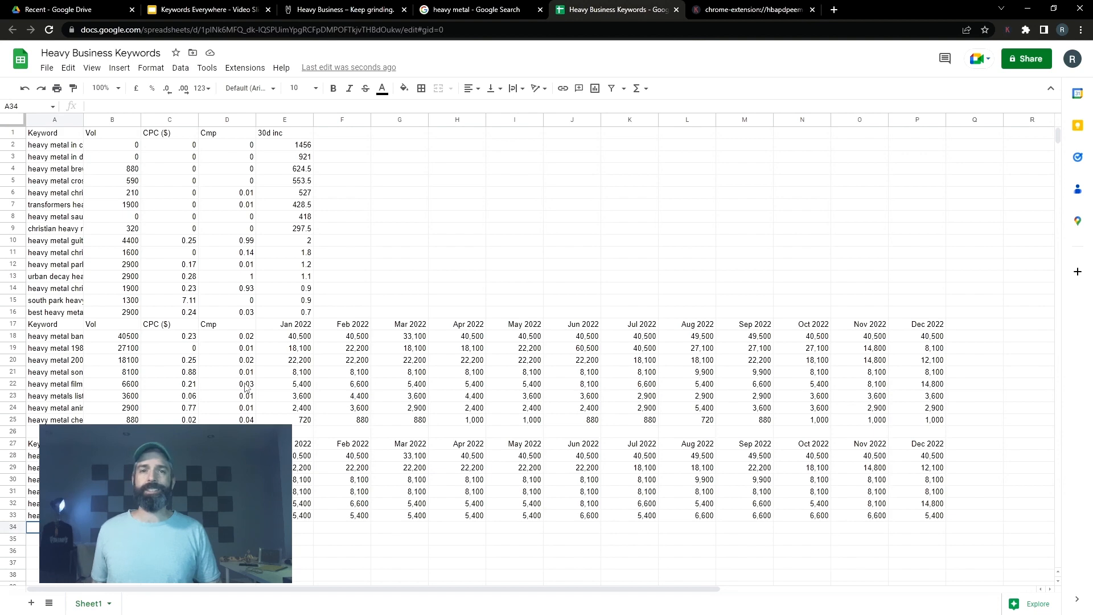
{"action": "key", "text": "ctrl+v"}
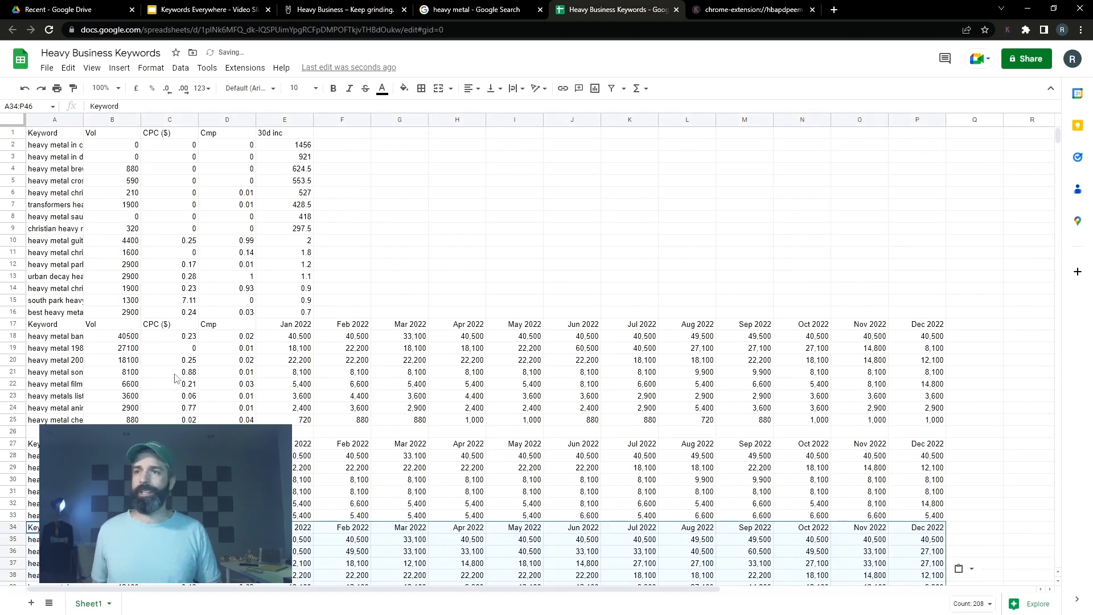
Step: Look up "heavy metal songs" from the Long-Tail Keywords list and copy its Related Keywords table into the sheet at A48
{"action": "scroll", "coordinate": [175, 377], "scroll_direction": "down", "scroll_amount": 10}
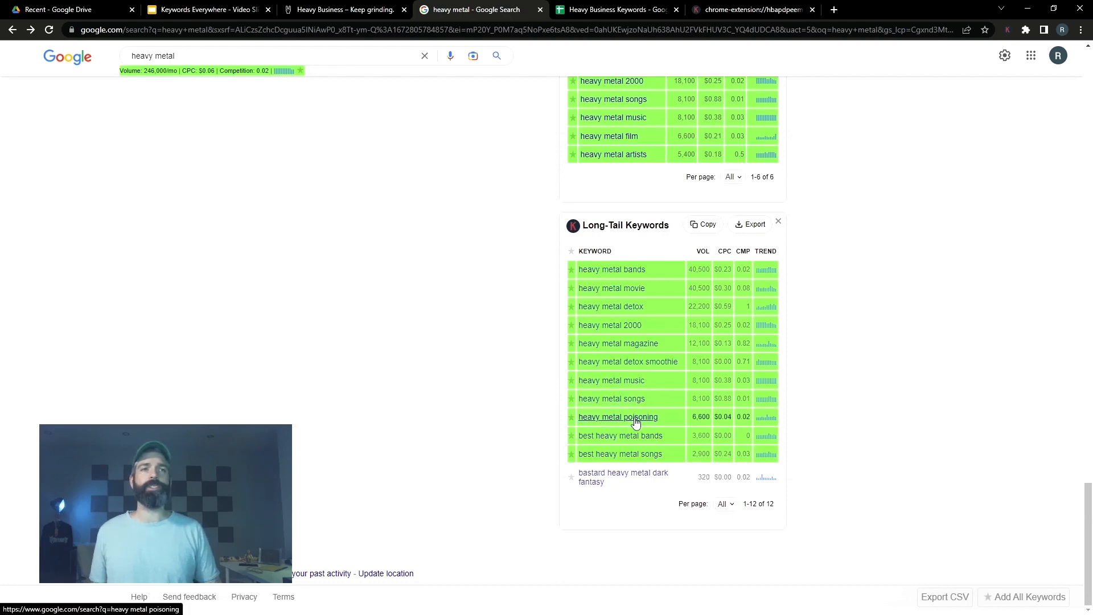
{"action": "left_click", "coordinate": [638, 400]}
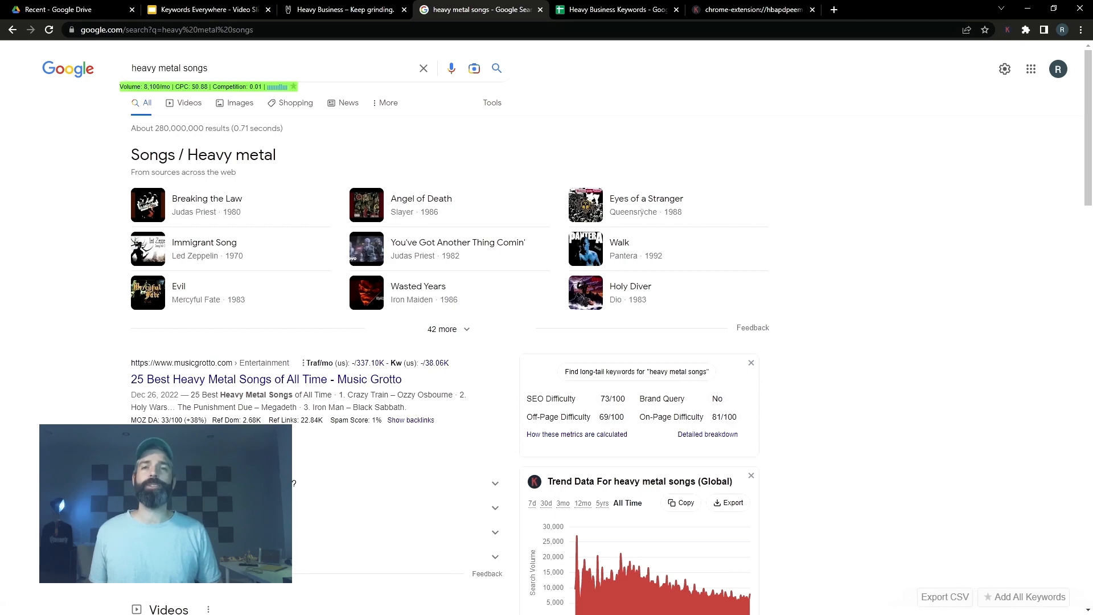
{"action": "scroll", "coordinate": [626, 239], "scroll_direction": "down", "scroll_amount": 11}
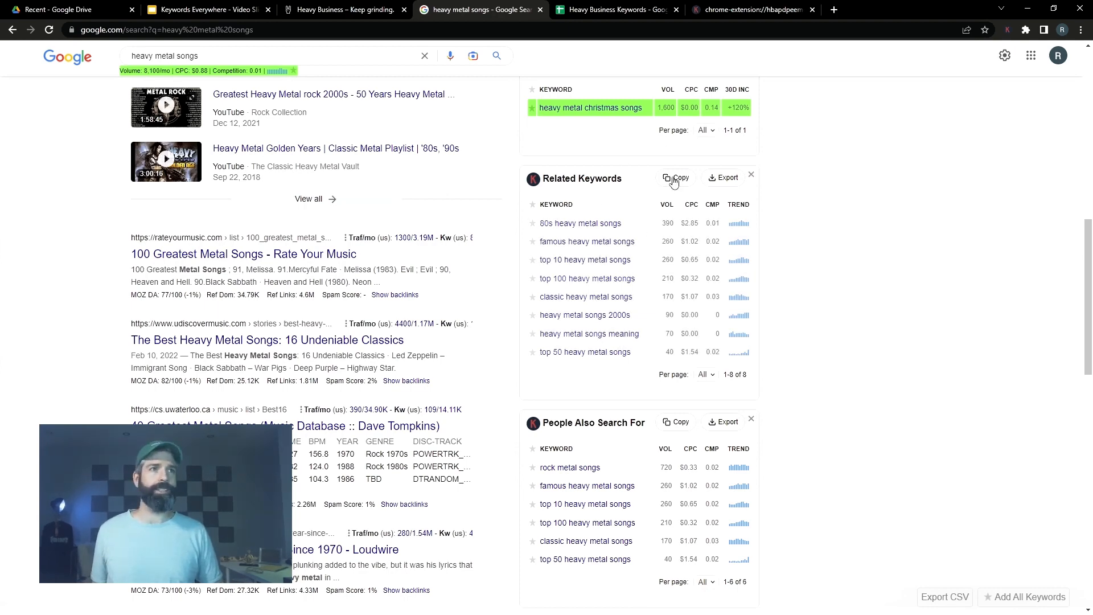
{"action": "left_click", "coordinate": [602, 13]}
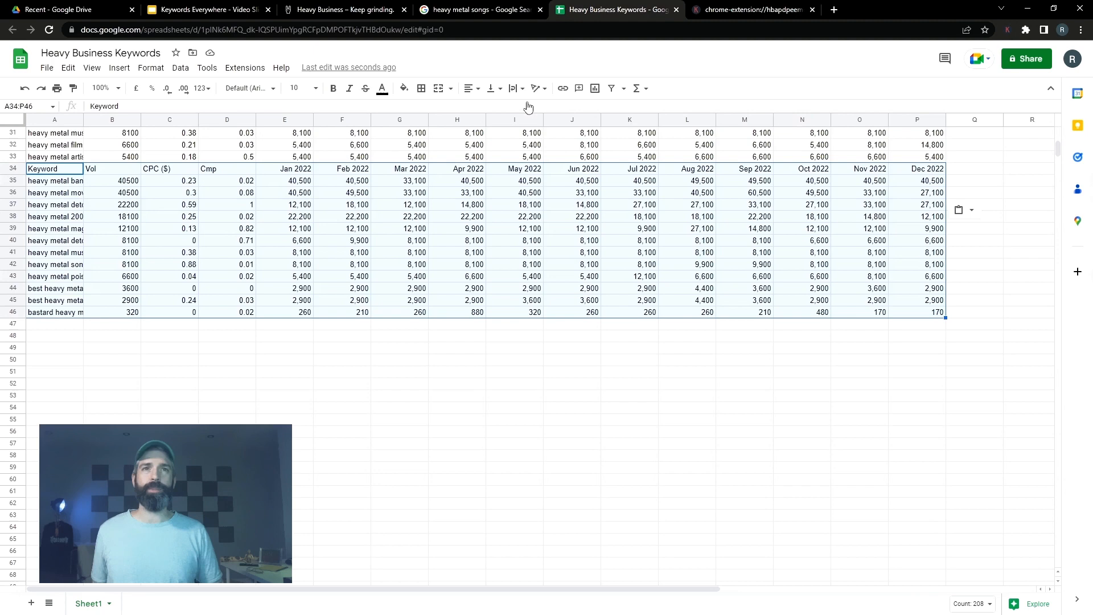
{"action": "left_click", "coordinate": [53, 334]}
{"action": "key", "text": "ctrl+v"}
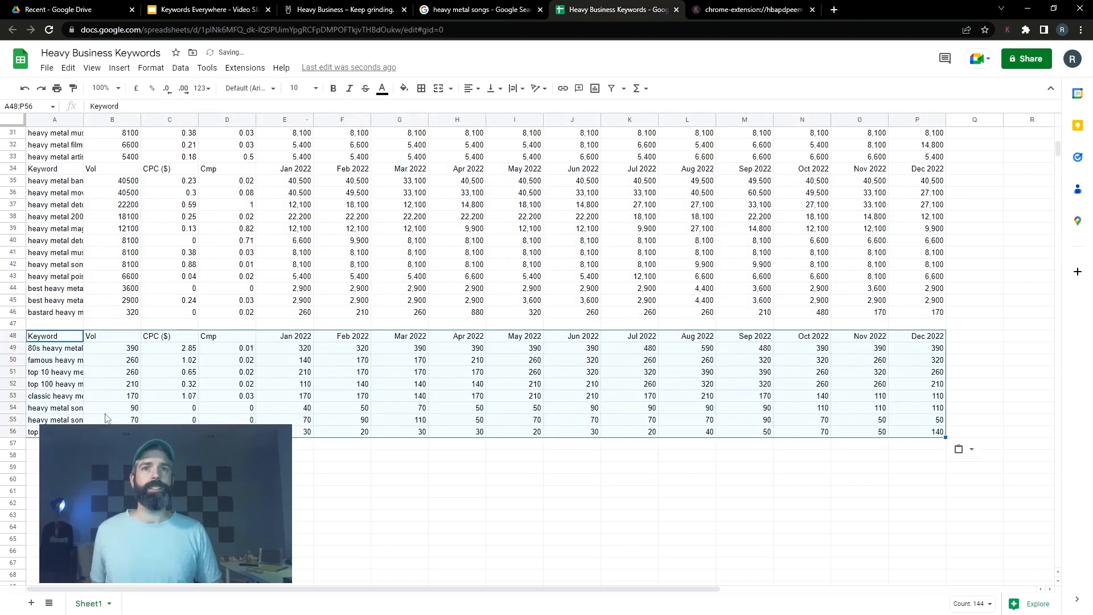
Step: Copy the Long-Tail Keywords table for "heavy metal songs" into the sheet below row 56 and look up "best heavy metal songs"
{"action": "left_click", "coordinate": [53, 467]}
{"action": "left_click", "coordinate": [481, 11]}
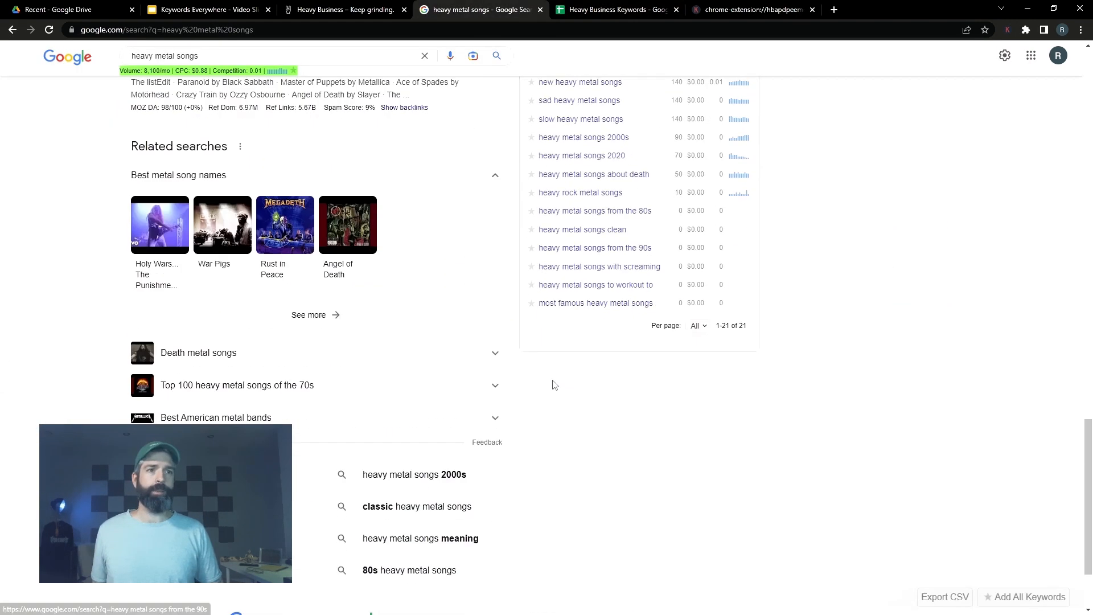
{"action": "scroll", "coordinate": [567, 372], "scroll_direction": "up", "scroll_amount": 10}
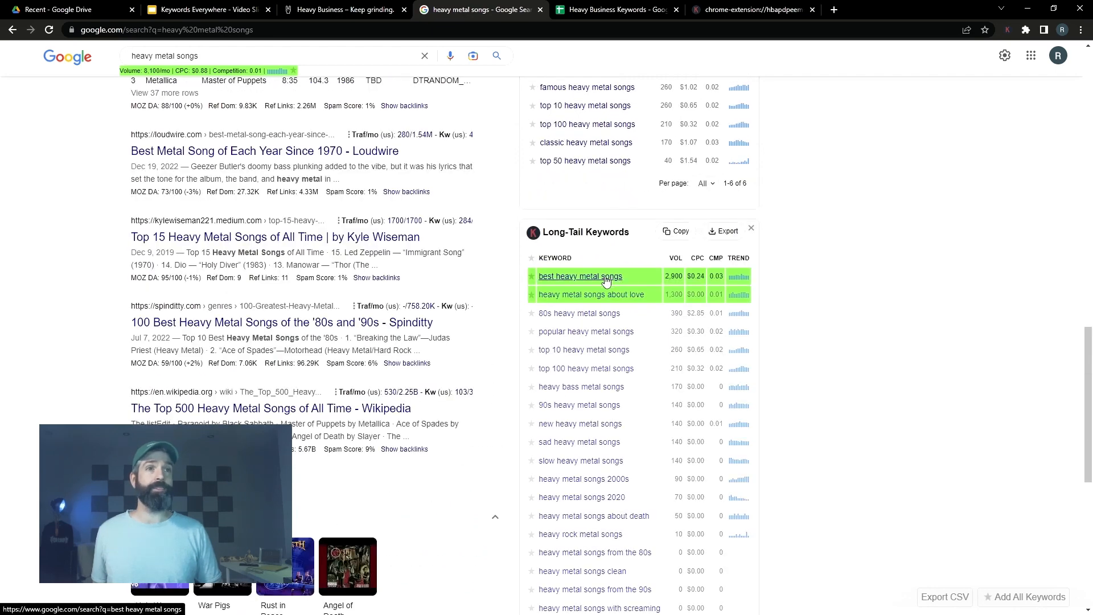
{"action": "left_click", "coordinate": [605, 283]}
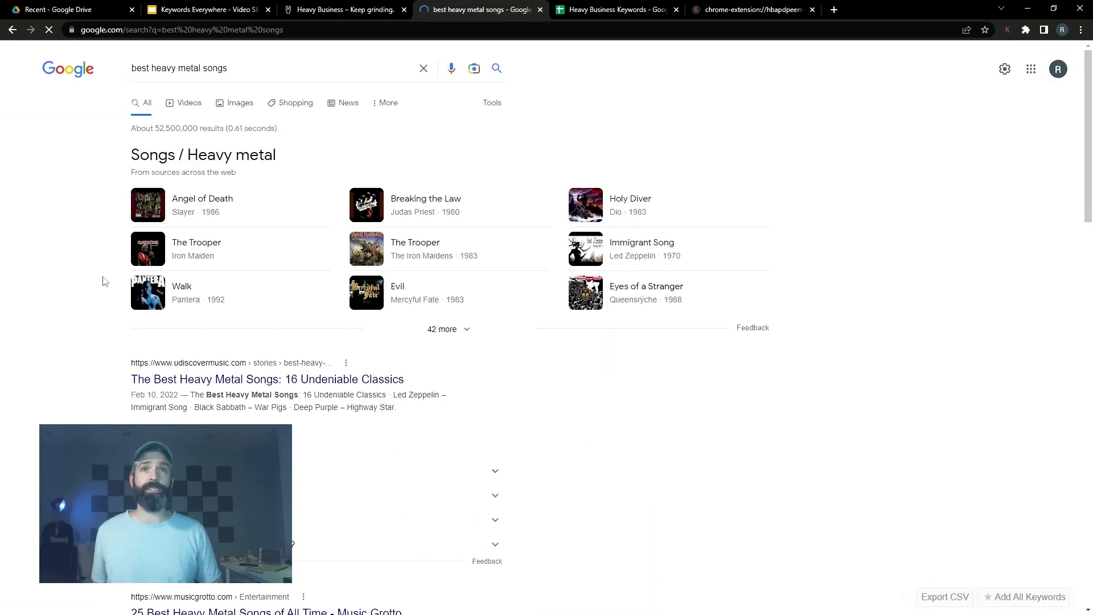
Step: Copy the Related Keywords table for "best heavy metal songs" into the sheet starting at cell A81
{"action": "scroll", "coordinate": [689, 136], "scroll_direction": "down", "scroll_amount": 10}
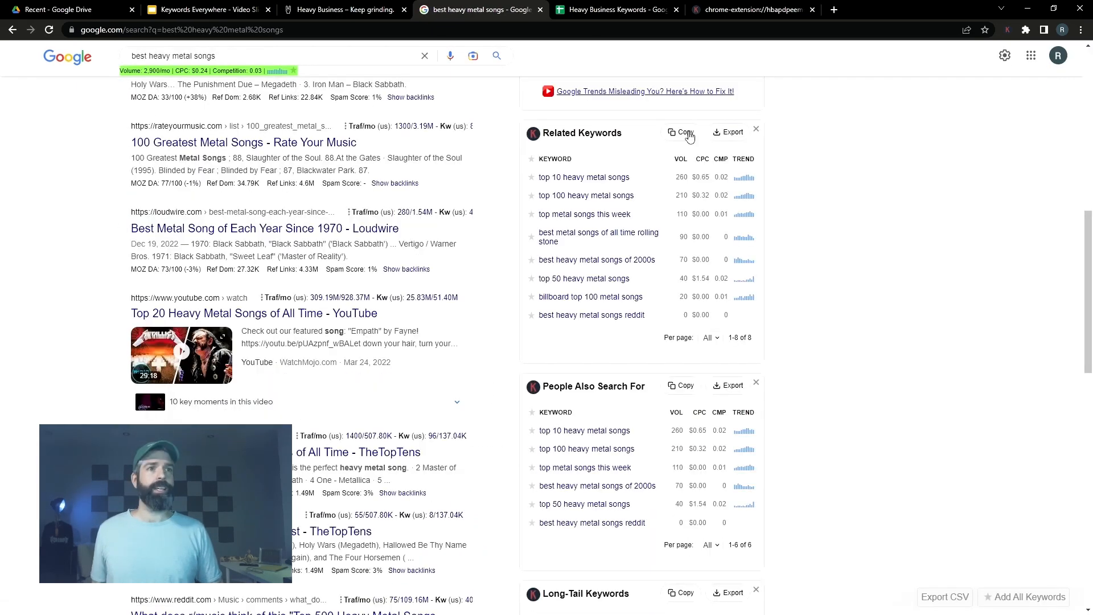
{"action": "left_click", "coordinate": [610, 10]}
{"action": "scroll", "coordinate": [171, 267], "scroll_direction": "down", "scroll_amount": 1}
{"action": "left_click", "coordinate": [53, 254]}
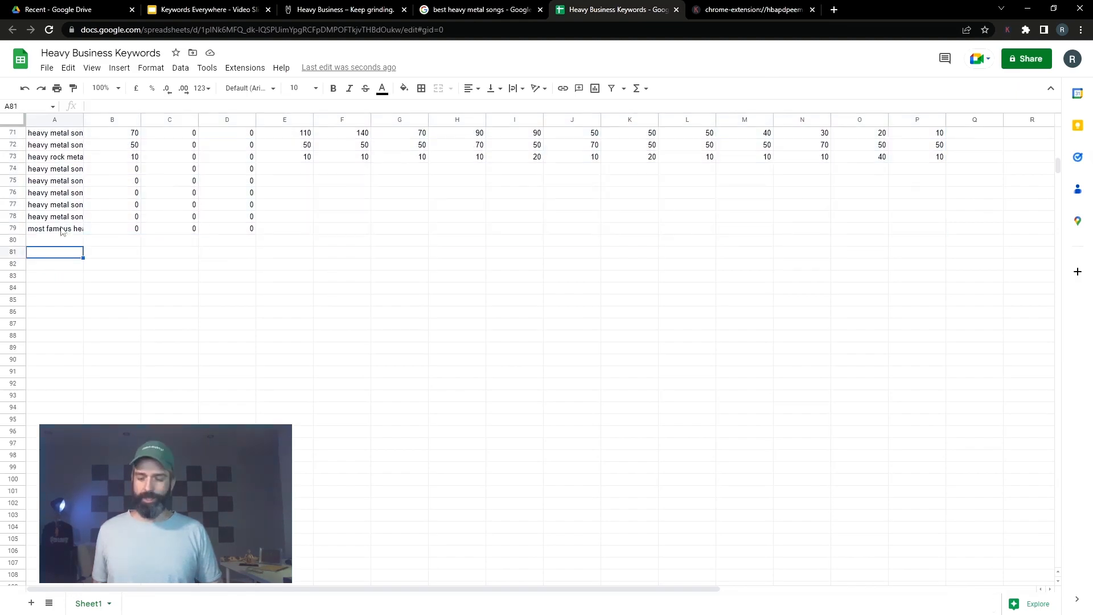
{"action": "key", "text": "ctrl+v"}
Step: Copy the People Also Search For table for "best heavy metal songs" into the sheet starting at cell A92
{"action": "left_click", "coordinate": [465, 12]}
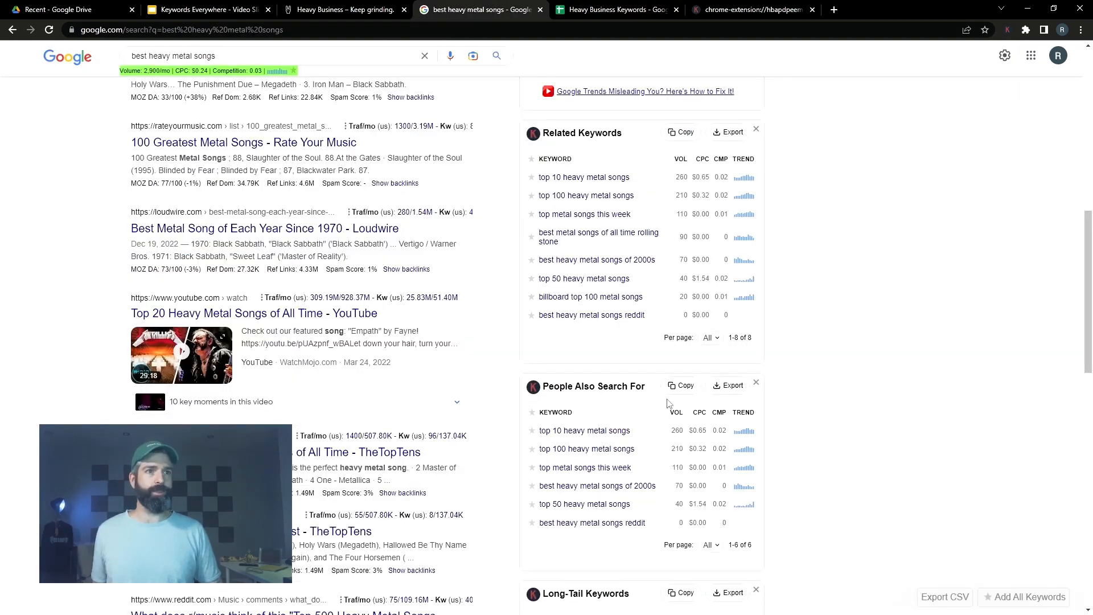
{"action": "left_click", "coordinate": [605, 8]}
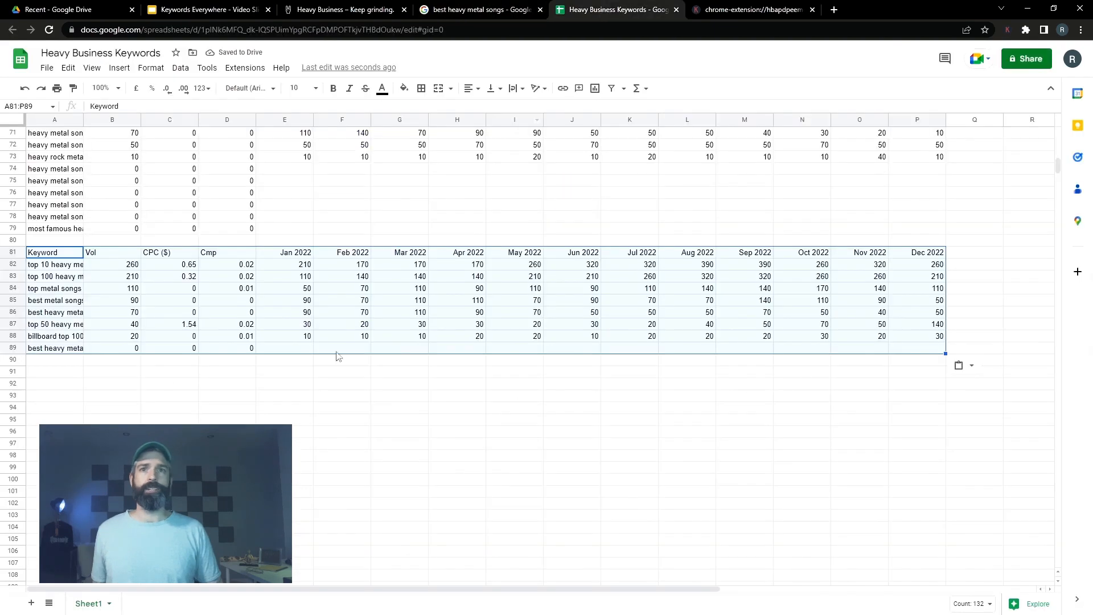
{"action": "left_click", "coordinate": [62, 385]}
{"action": "key", "text": "ctrl+v"}
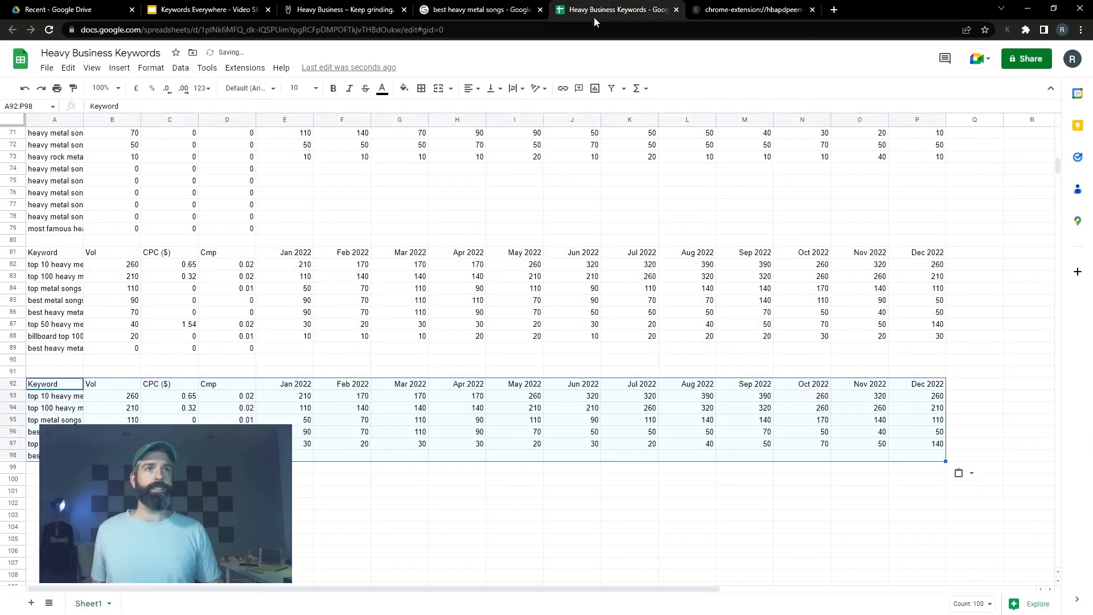
Step: Copy the Long-Tail Keywords table for "best heavy metal songs" into the sheet starting at cell A100
{"action": "left_click", "coordinate": [501, 12]}
{"action": "scroll", "coordinate": [643, 336], "scroll_direction": "down", "scroll_amount": 5}
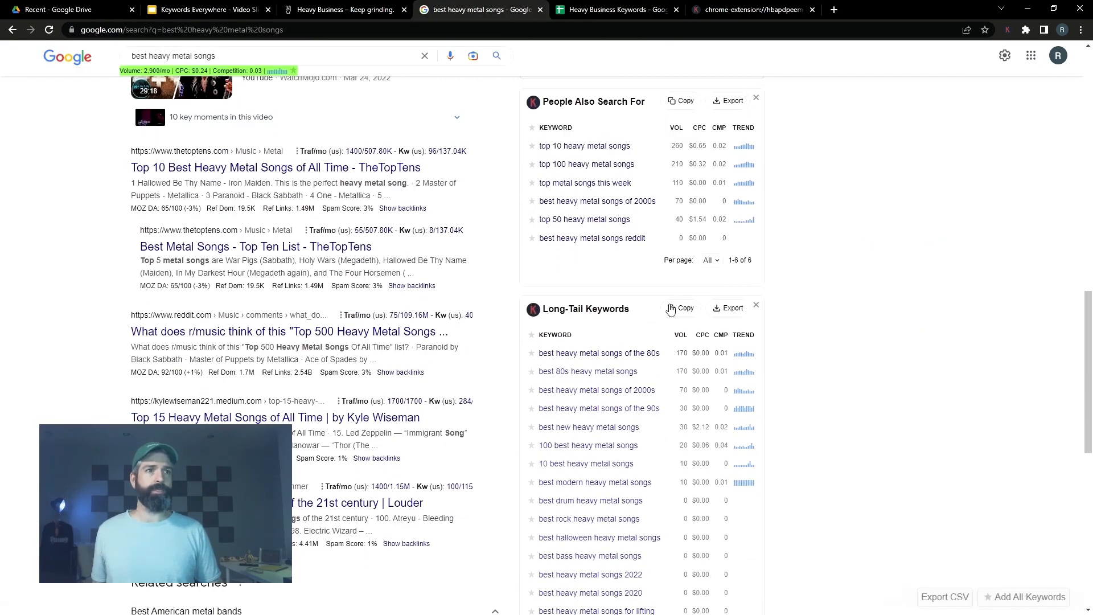
{"action": "scroll", "coordinate": [660, 330], "scroll_direction": "down", "scroll_amount": 5}
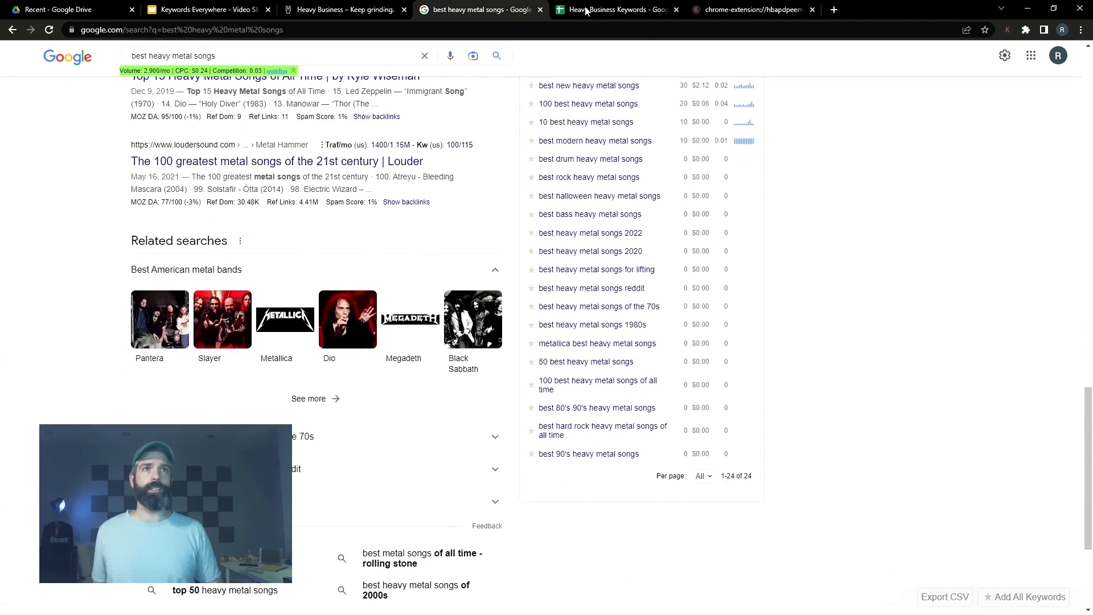
{"action": "left_click", "coordinate": [605, 9]}
{"action": "left_click", "coordinate": [60, 480]}
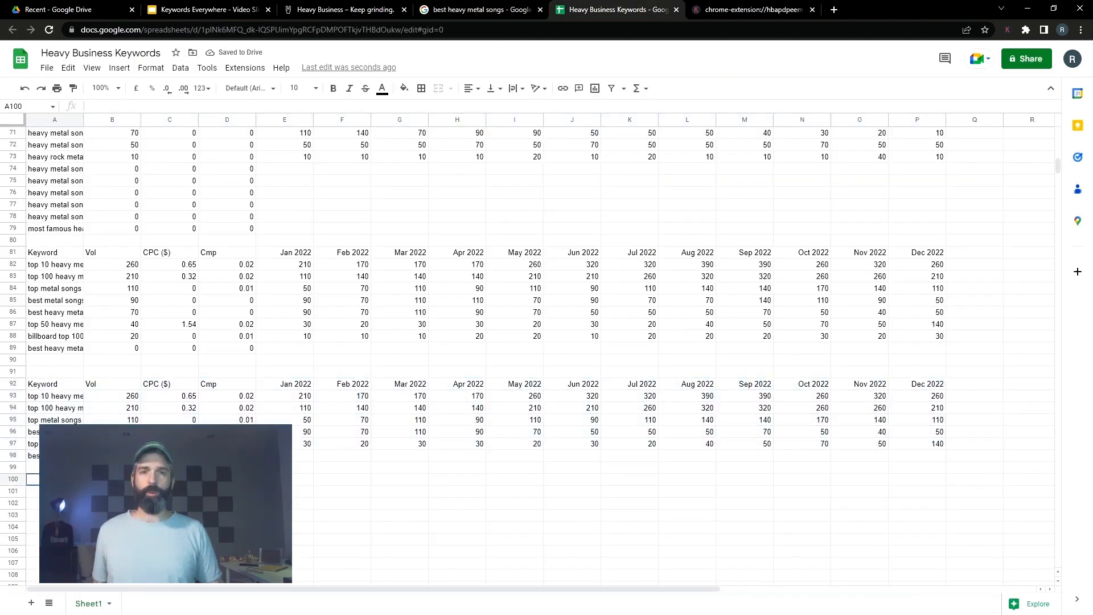
{"action": "key", "text": "ctrl+v"}
Step: Look up "best heavy metal songs 2022" and copy its keyword tables into the sheet at A129 and A139
{"action": "left_click", "coordinate": [478, 5]}
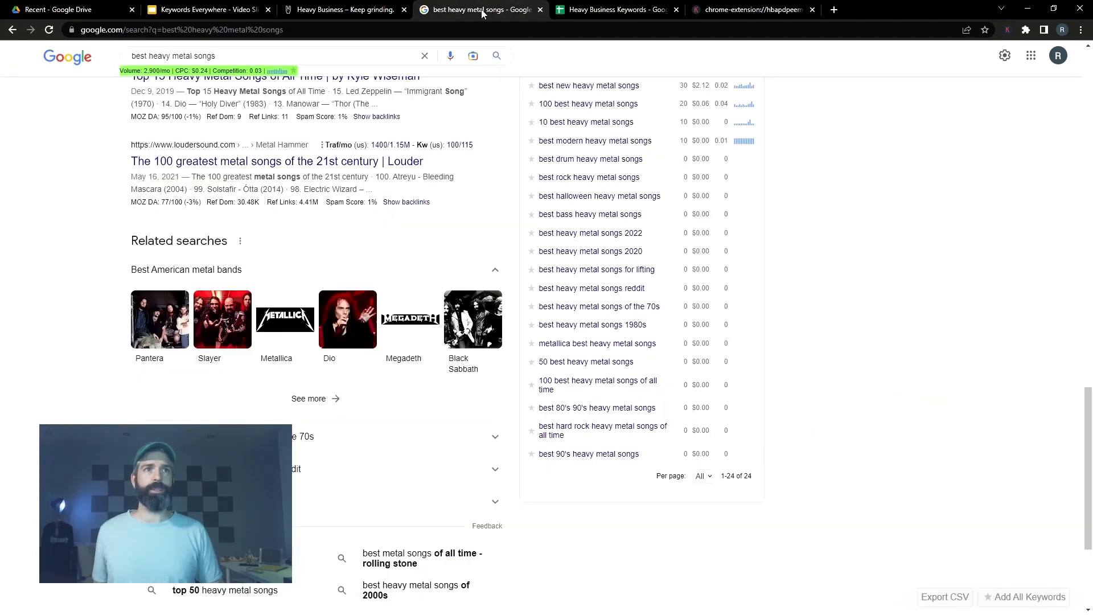
{"action": "scroll", "coordinate": [649, 455], "scroll_direction": "up", "scroll_amount": 4}
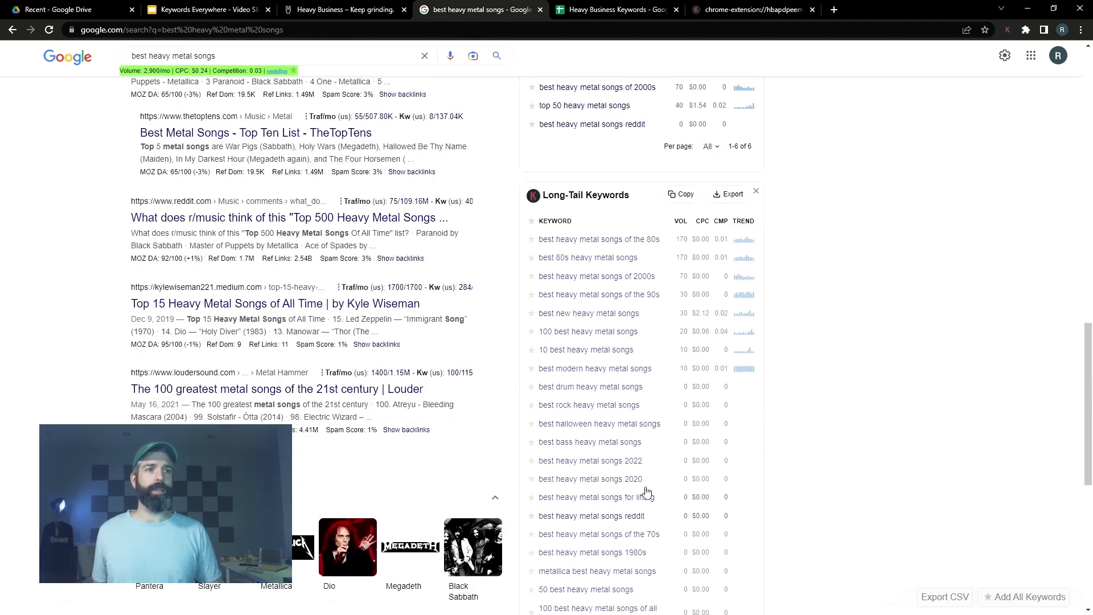
{"action": "left_click", "coordinate": [608, 465]}
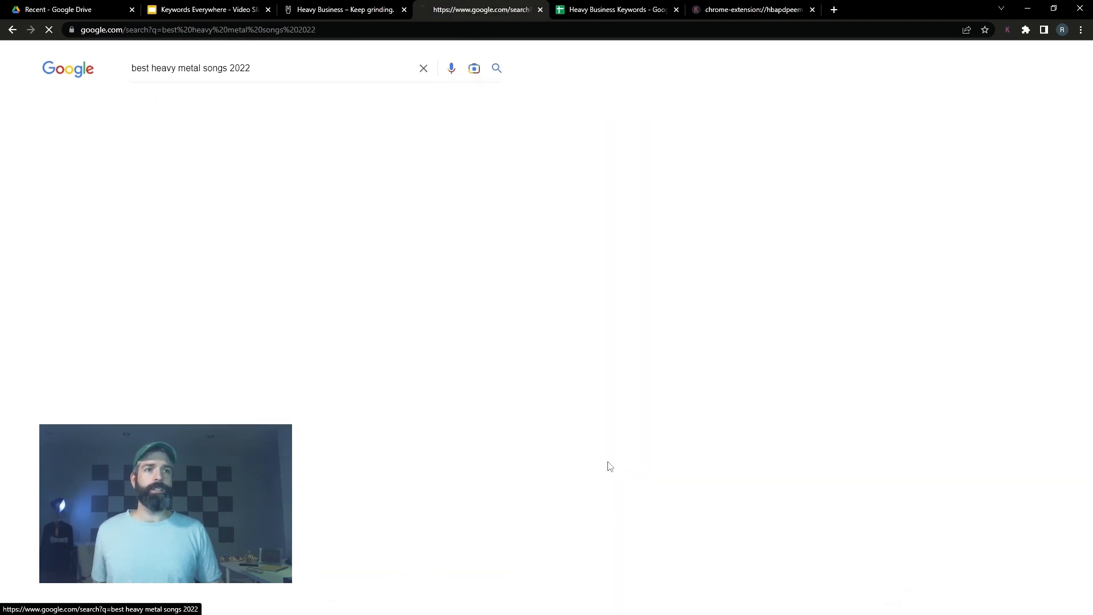
{"action": "key", "text": "ctrl+Tab"}
{"action": "scroll", "coordinate": [244, 369], "scroll_direction": "down", "scroll_amount": 6}
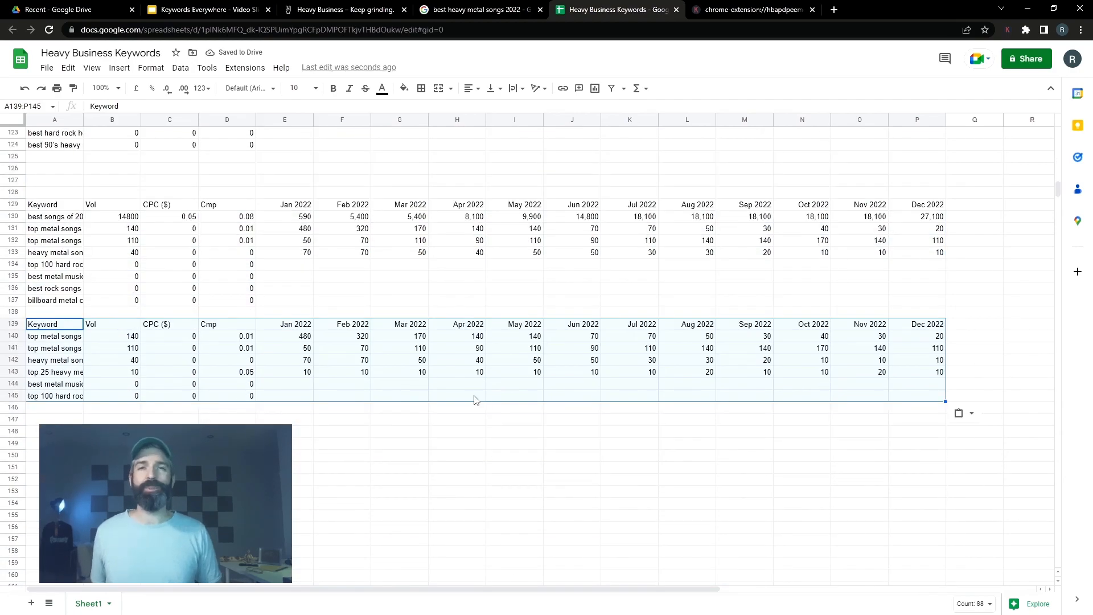
Step: Widen column A so that the full keywords are readable
{"action": "scroll", "coordinate": [474, 400], "scroll_direction": "up", "scroll_amount": 20}
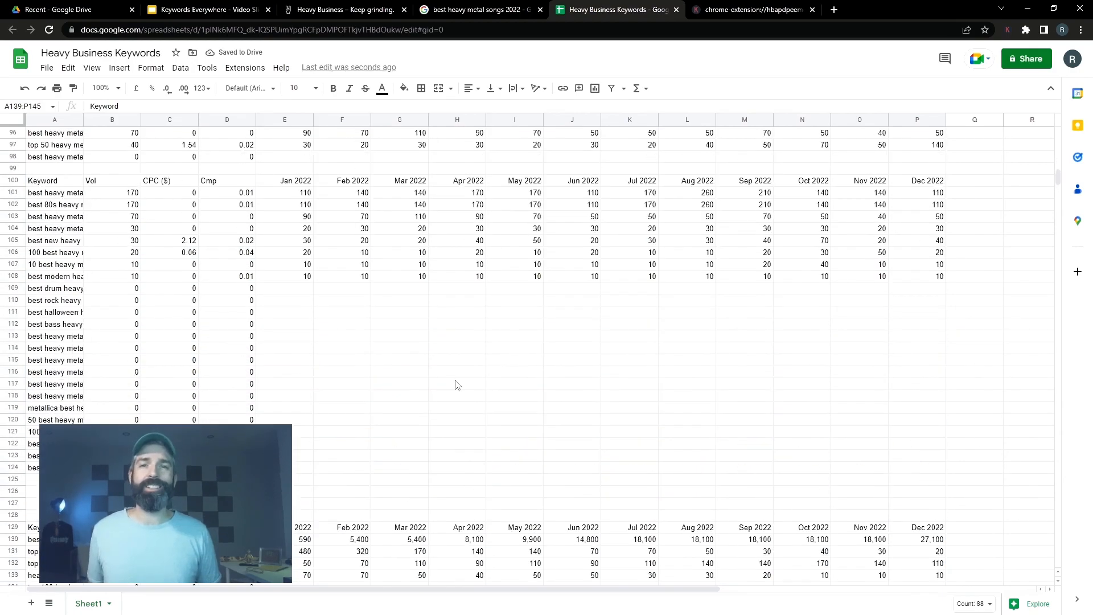
{"action": "scroll", "coordinate": [414, 368], "scroll_direction": "up", "scroll_amount": 5}
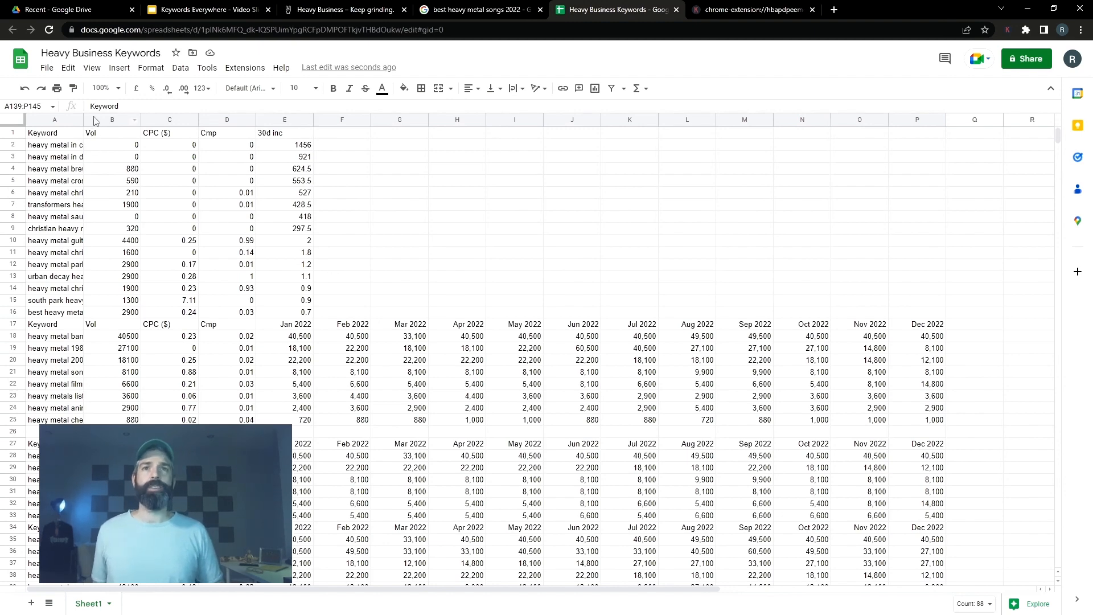
{"action": "left_click_drag", "start_coordinate": [83, 120], "coordinate": [311, 118]}
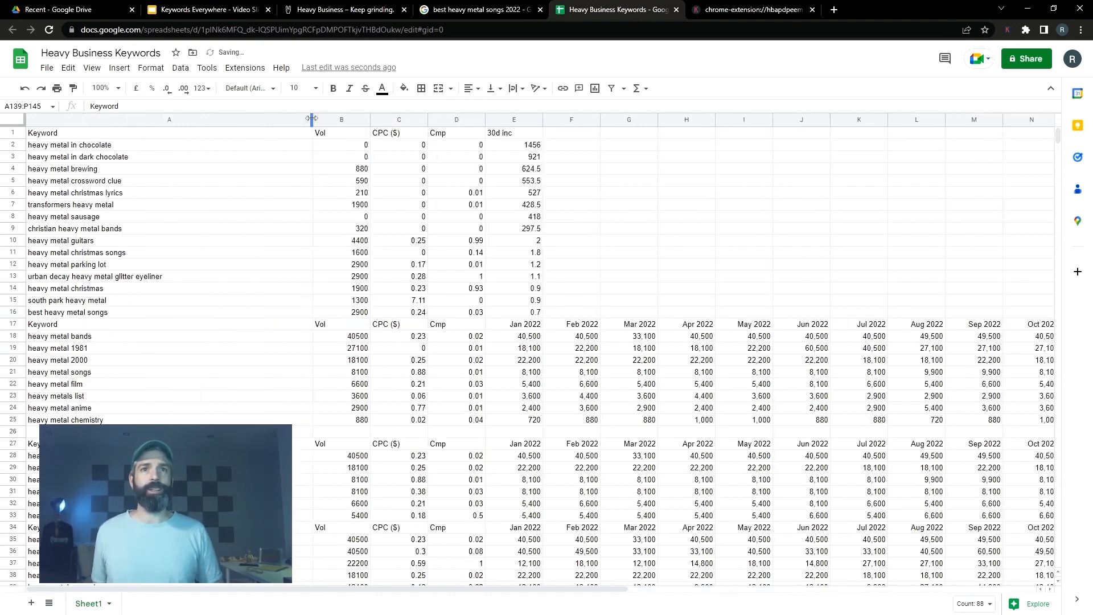
Step: Sort the range A1:Z145 by Keyword from A to Z, treating the first row as a header row
{"action": "left_click", "coordinate": [103, 145]}
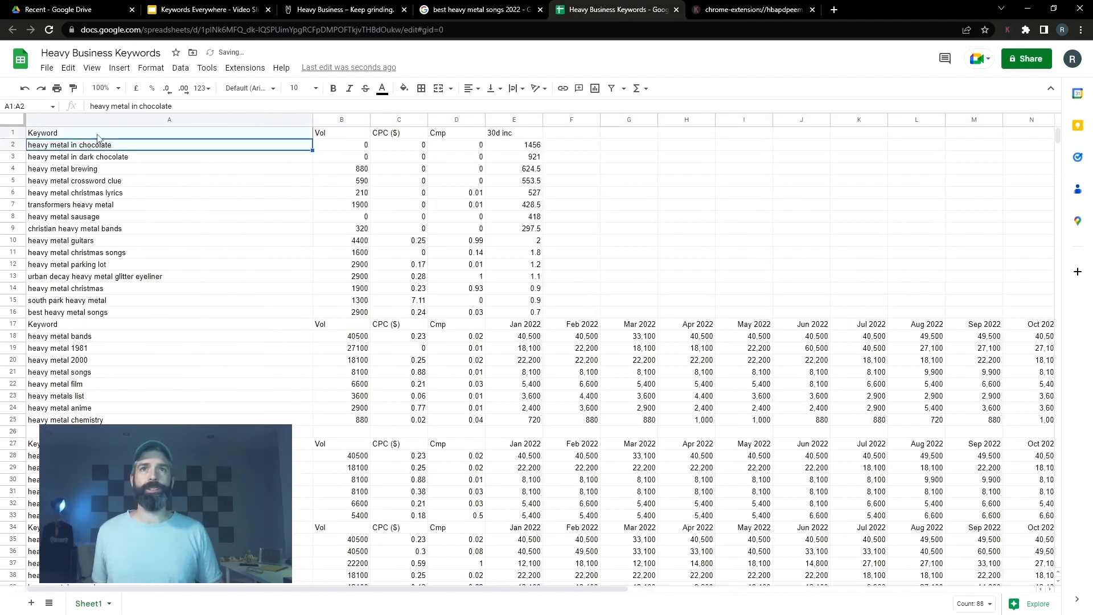
{"action": "key", "text": "ctrl+a"}
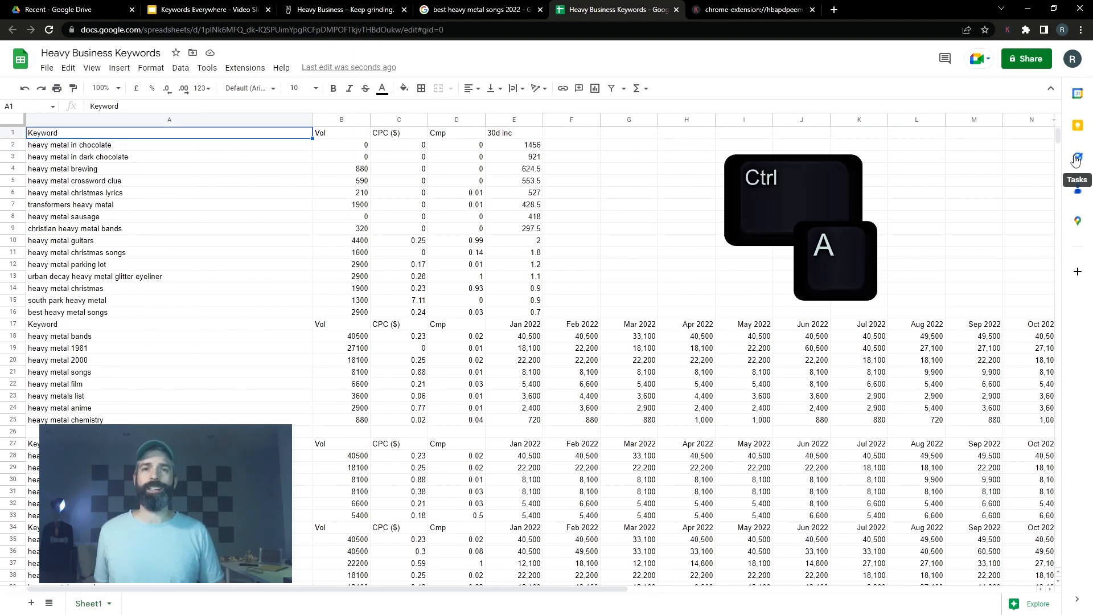
{"action": "key", "text": "ctrl+a"}
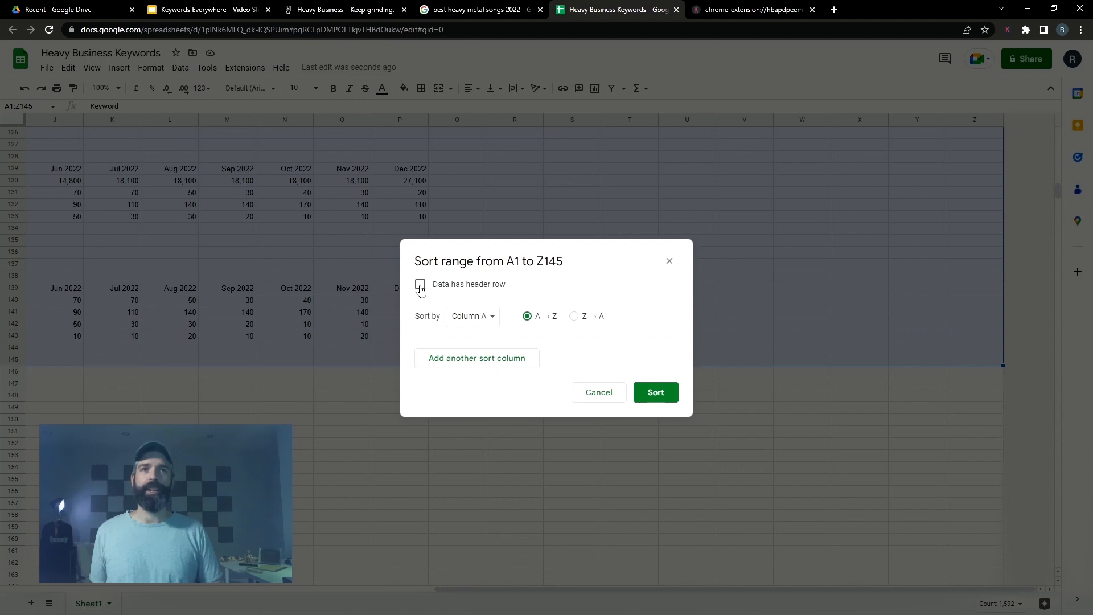
{"action": "left_click", "coordinate": [420, 285]}
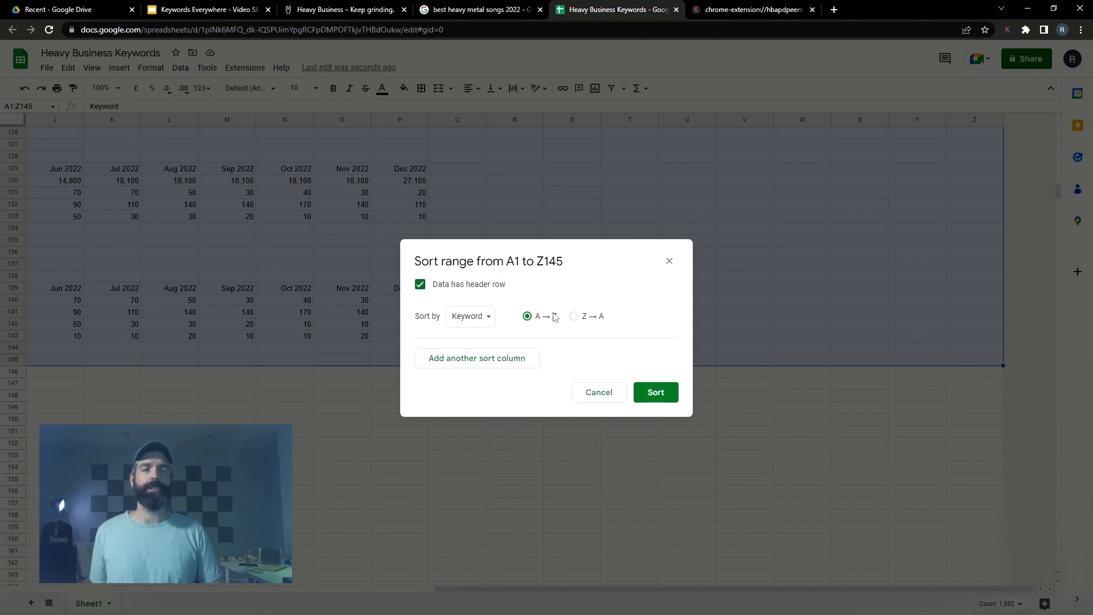
{"action": "left_click", "coordinate": [656, 391]}
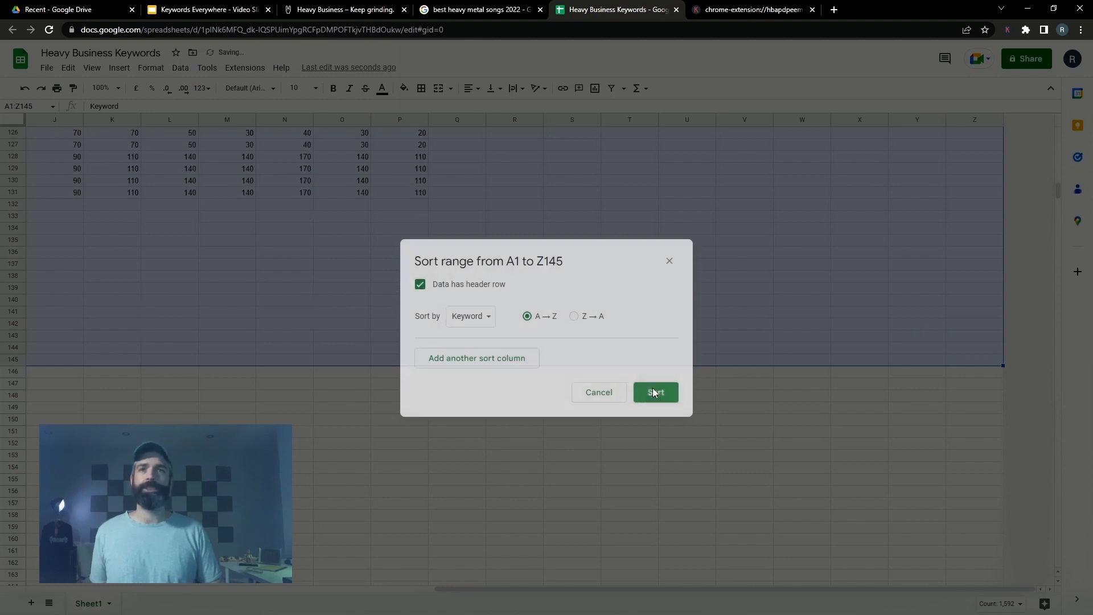
Step: Delete the repeated header rows 96 to 104 from the sorted sheet
{"action": "left_click_drag", "start_coordinate": [524, 590], "coordinate": [113, 589]}
{"action": "scroll", "coordinate": [165, 358], "scroll_direction": "up", "scroll_amount": 11}
{"action": "scroll", "coordinate": [157, 379], "scroll_direction": "down", "scroll_amount": 15}
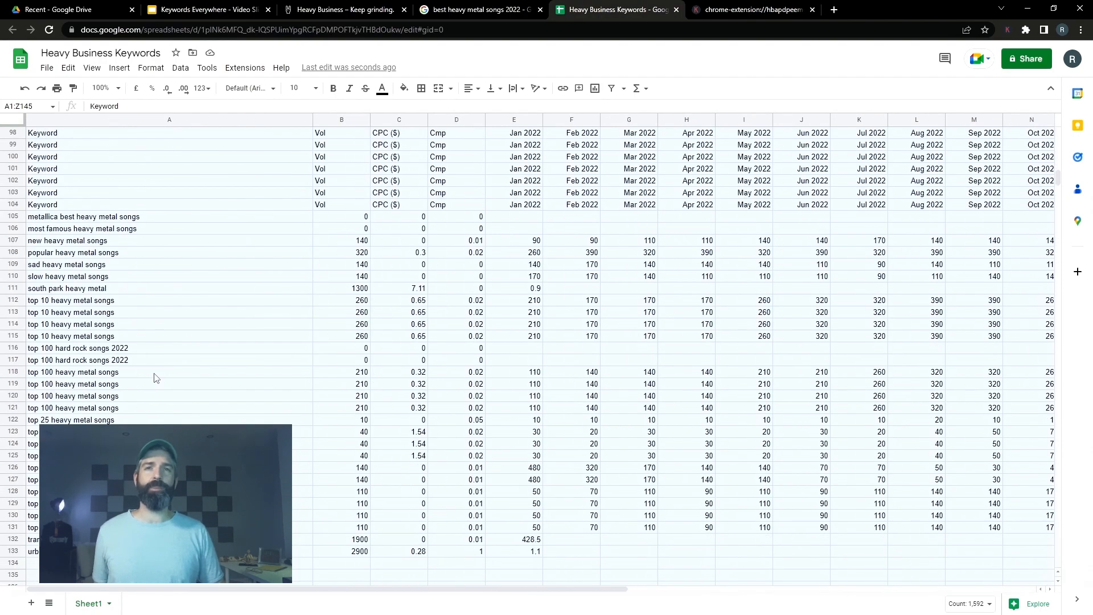
{"action": "scroll", "coordinate": [87, 312], "scroll_direction": "up", "scroll_amount": 3}
{"action": "left_click_drag", "start_coordinate": [20, 228], "coordinate": [16, 324]}
{"action": "right_click", "coordinate": [93, 295]}
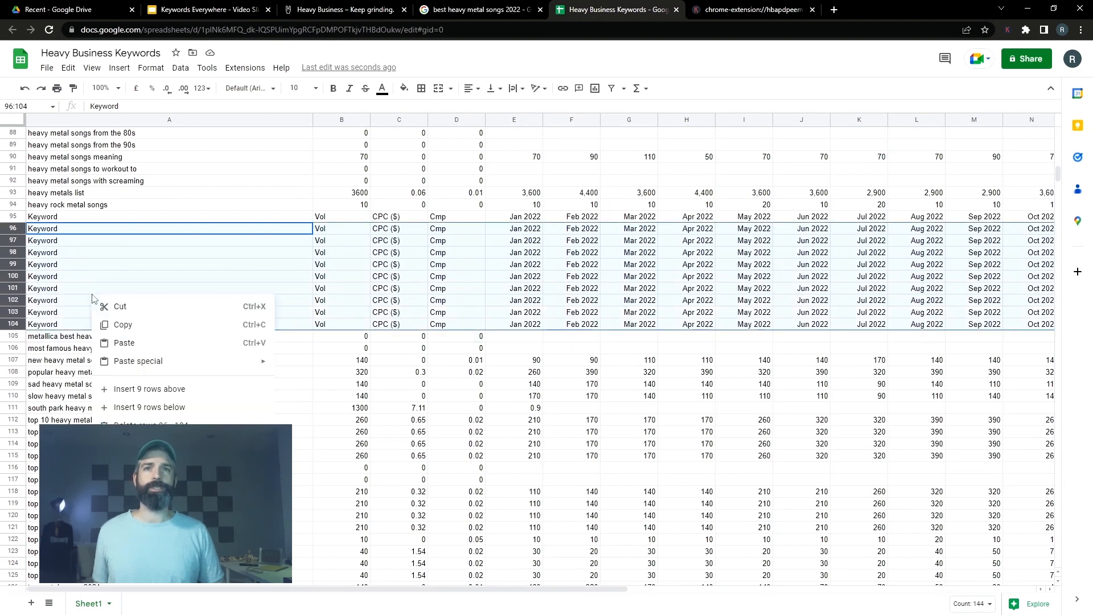
{"action": "left_click", "coordinate": [154, 424]}
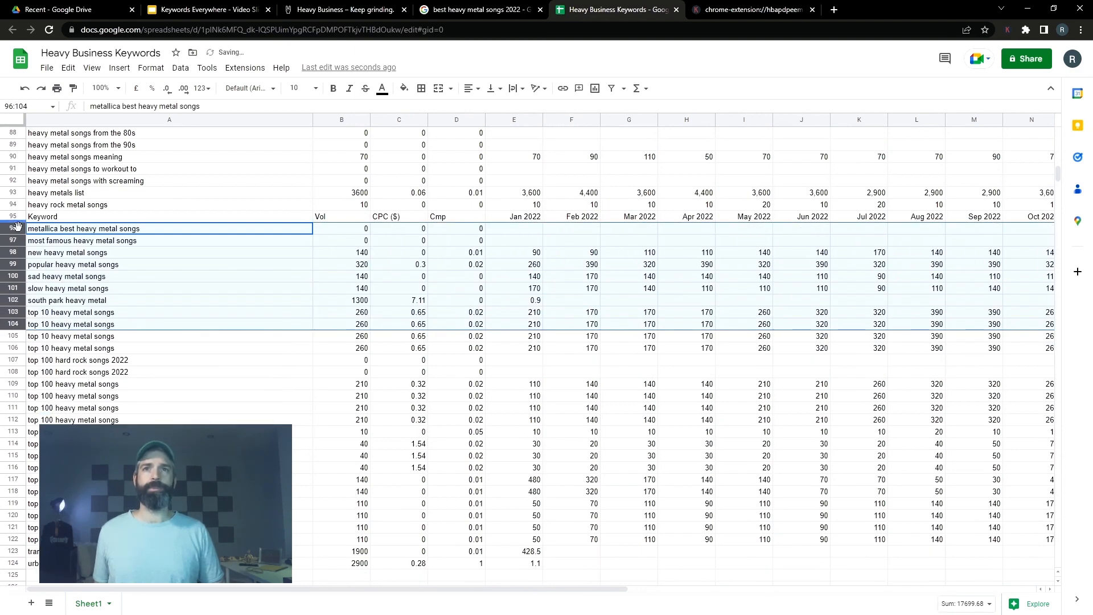
Step: Copy the header row with the monthly 2022 columns from row 95 over the header in row 1
{"action": "left_click", "coordinate": [14, 217]}
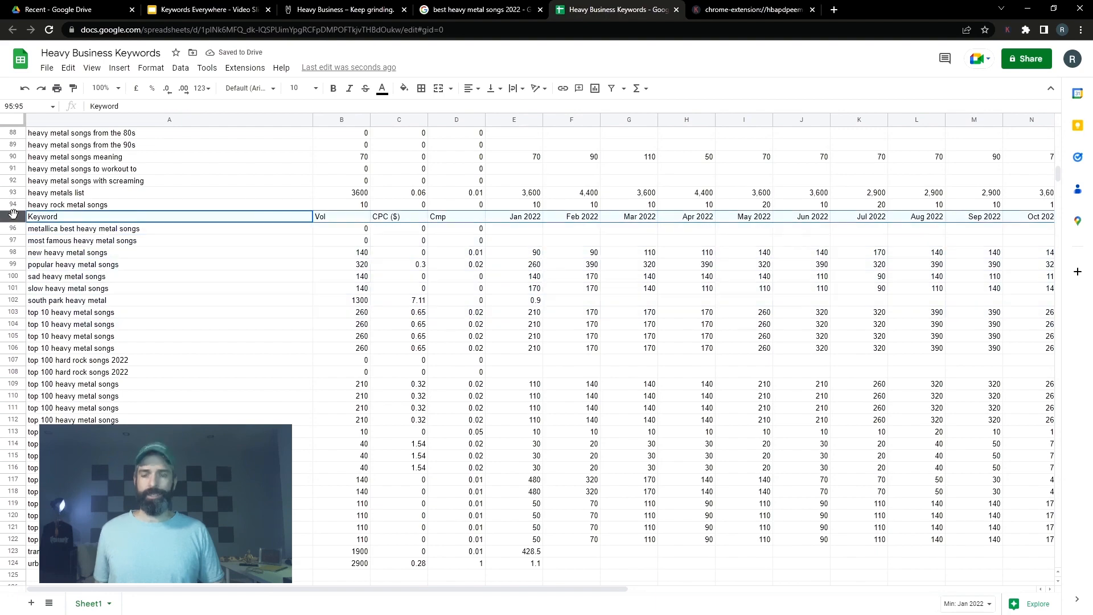
{"action": "scroll", "coordinate": [108, 293], "scroll_direction": "up", "scroll_amount": 8}
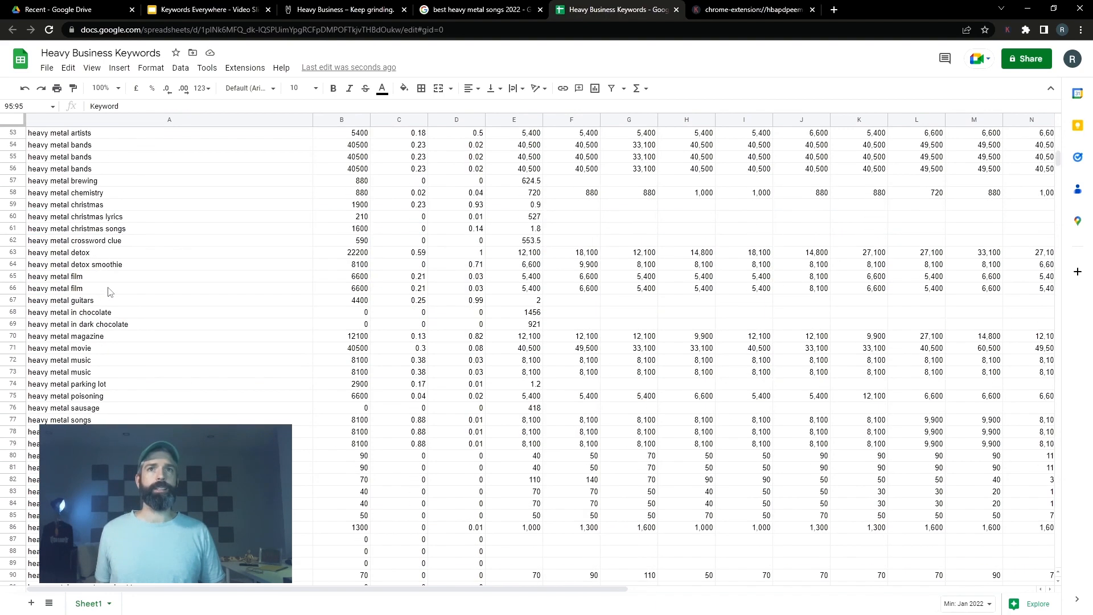
{"action": "left_click", "coordinate": [109, 292]}
{"action": "scroll", "coordinate": [96, 278], "scroll_direction": "up", "scroll_amount": 10}
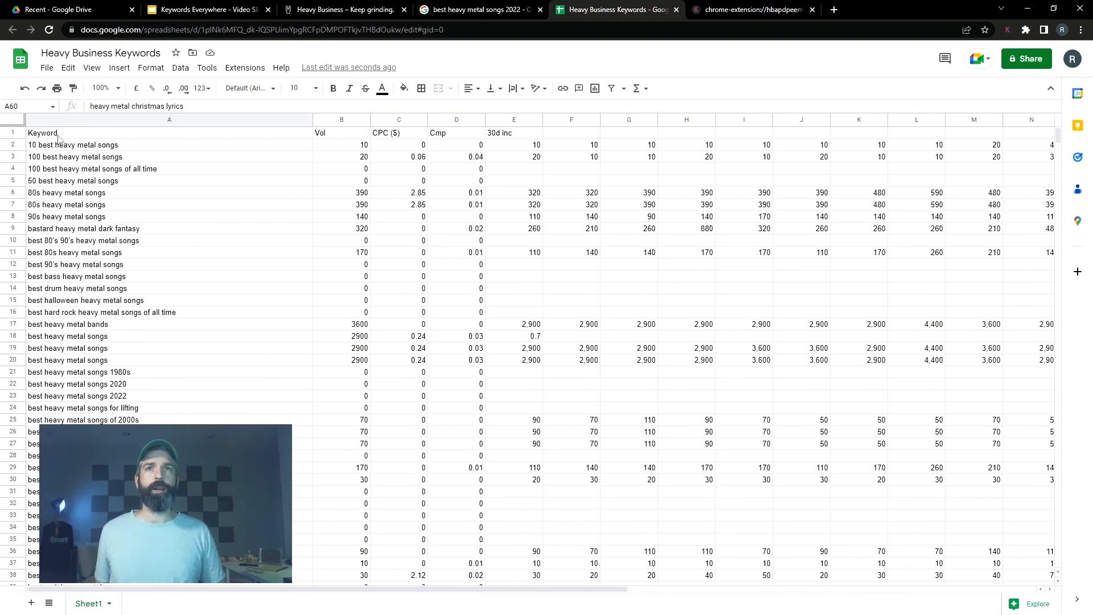
{"action": "left_click", "coordinate": [58, 136]}
{"action": "key", "text": "ctrl+v"}
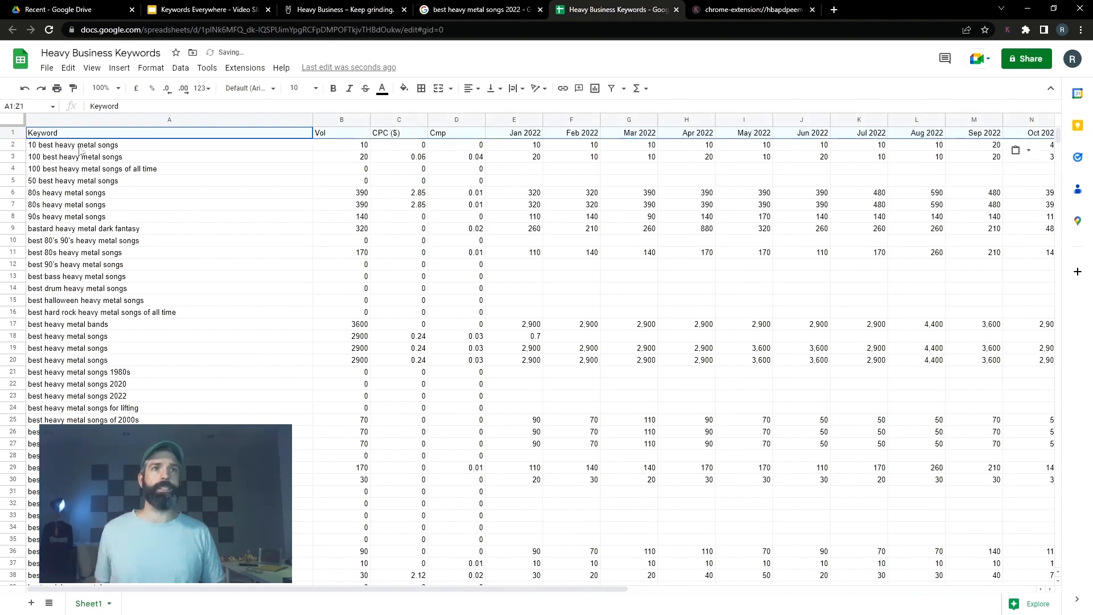
Step: Fill the header cells A1:Z1 with dark blue and set their text colour to black
{"action": "left_click", "coordinate": [404, 88]}
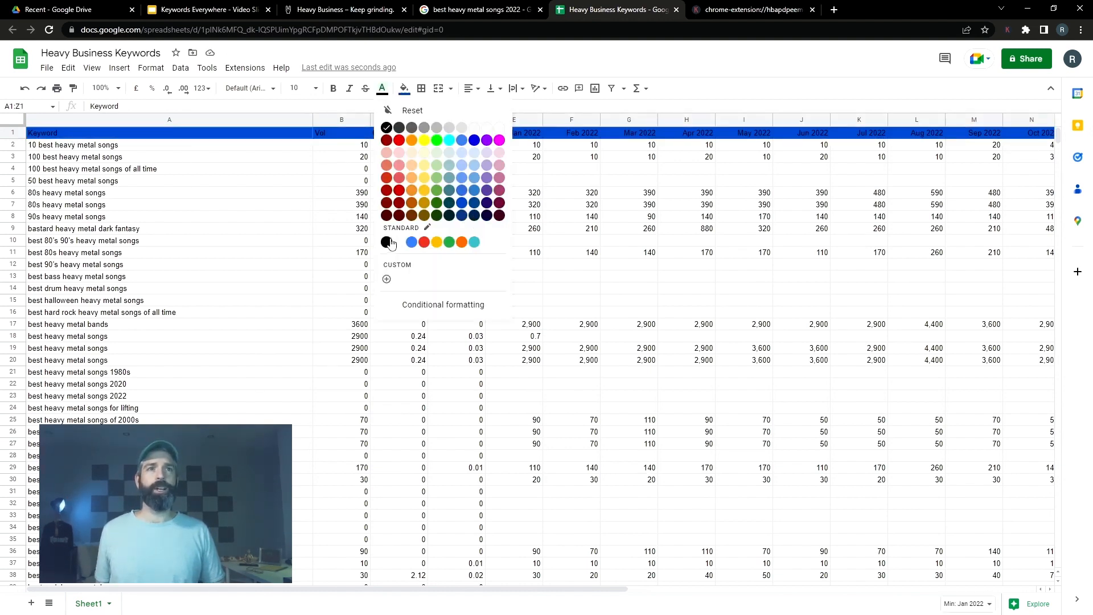
{"action": "left_click", "coordinate": [389, 242]}
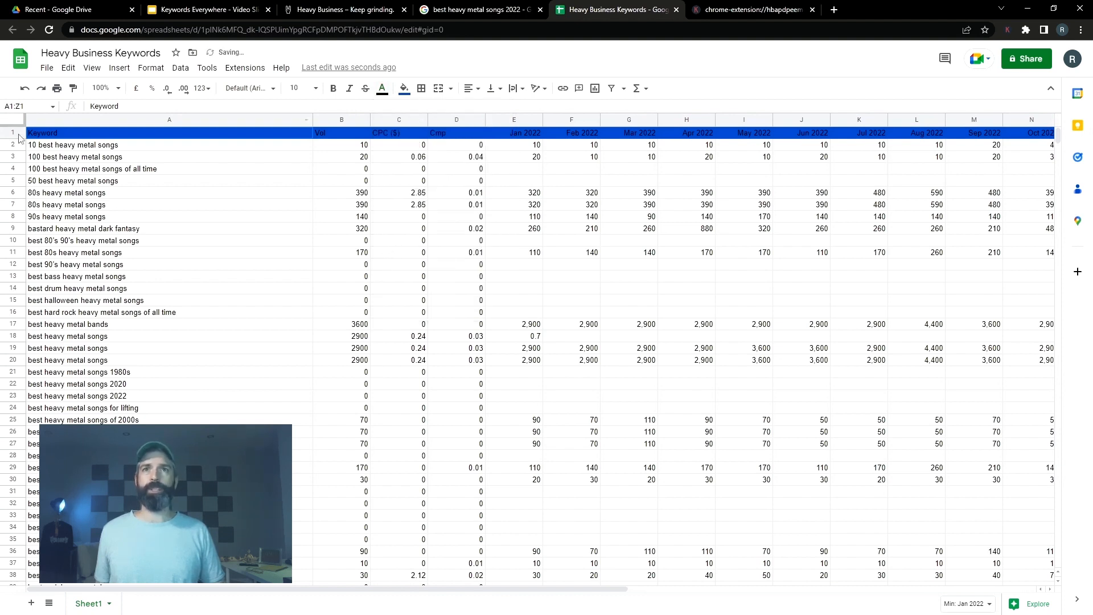
Step: Fill the whole header row 1 with black and set its text colour to white
{"action": "left_click", "coordinate": [18, 134]}
{"action": "left_click", "coordinate": [404, 89]}
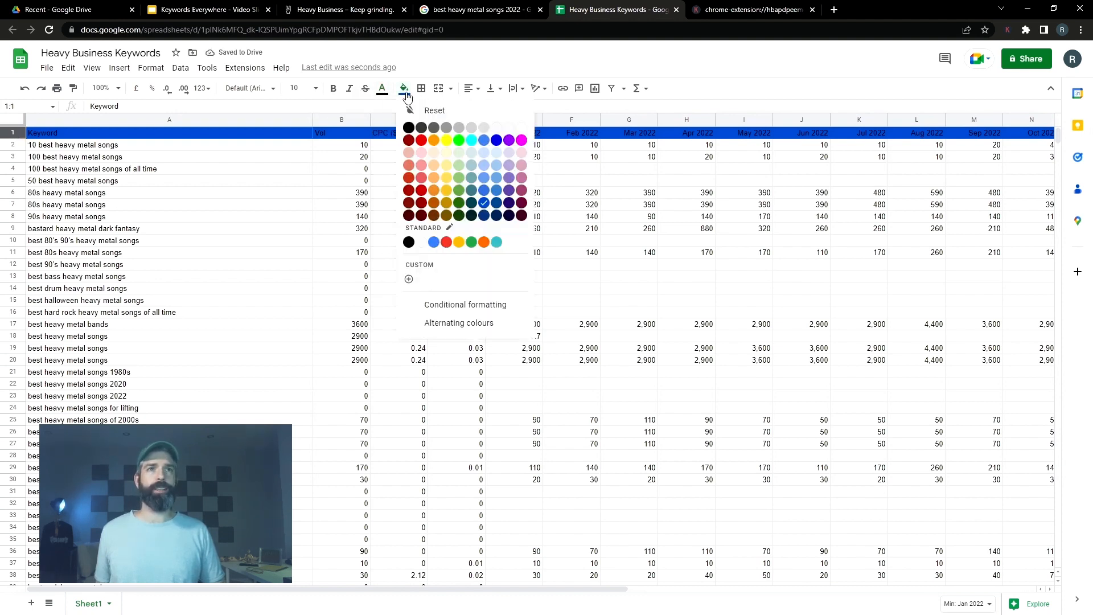
{"action": "left_click", "coordinate": [409, 242]}
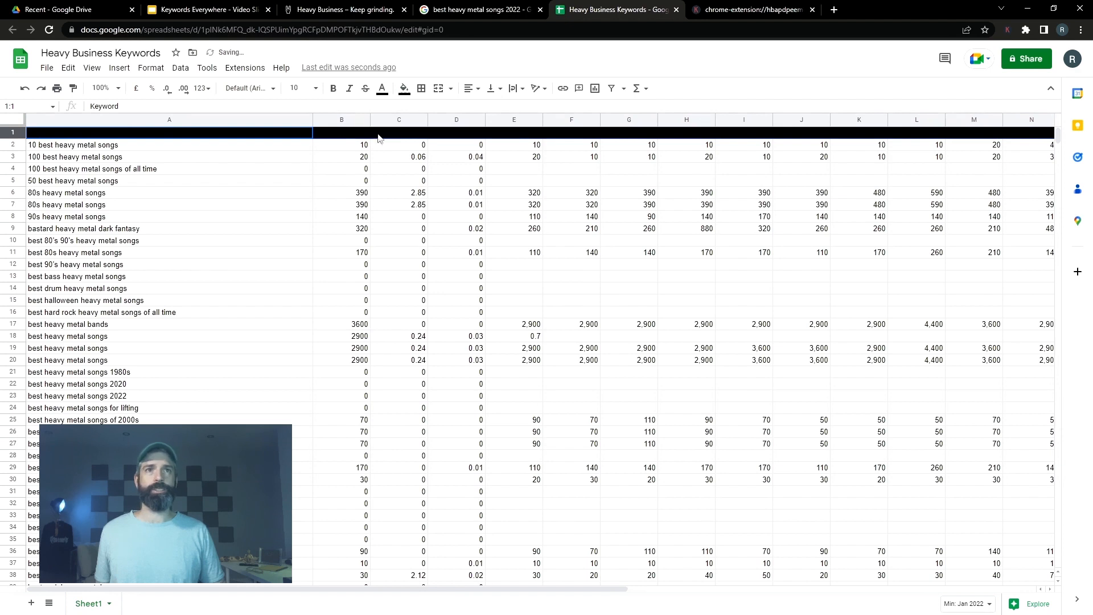
{"action": "left_click", "coordinate": [384, 90]}
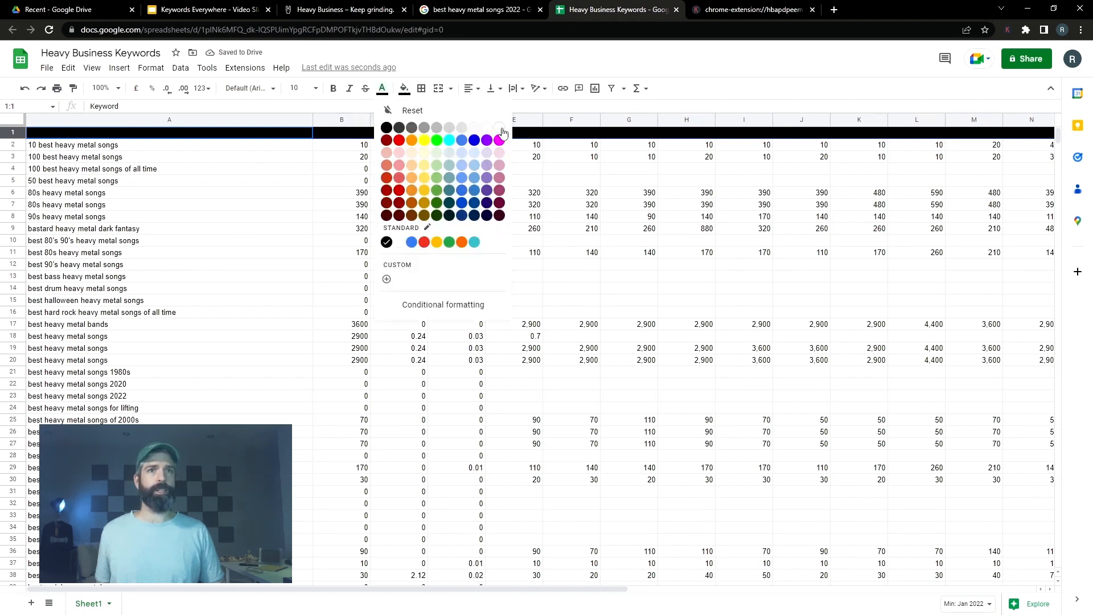
{"action": "left_click", "coordinate": [503, 133]}
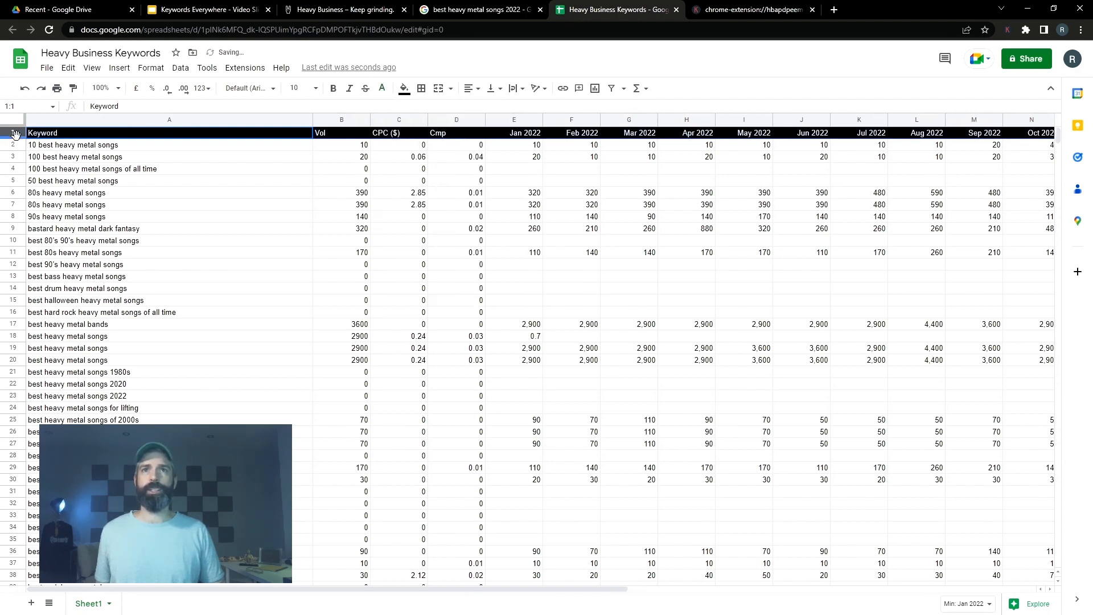
Step: Make the header row slightly taller, centre its text vertically and set it in bold
{"action": "left_click_drag", "start_coordinate": [15, 139], "coordinate": [15, 145]}
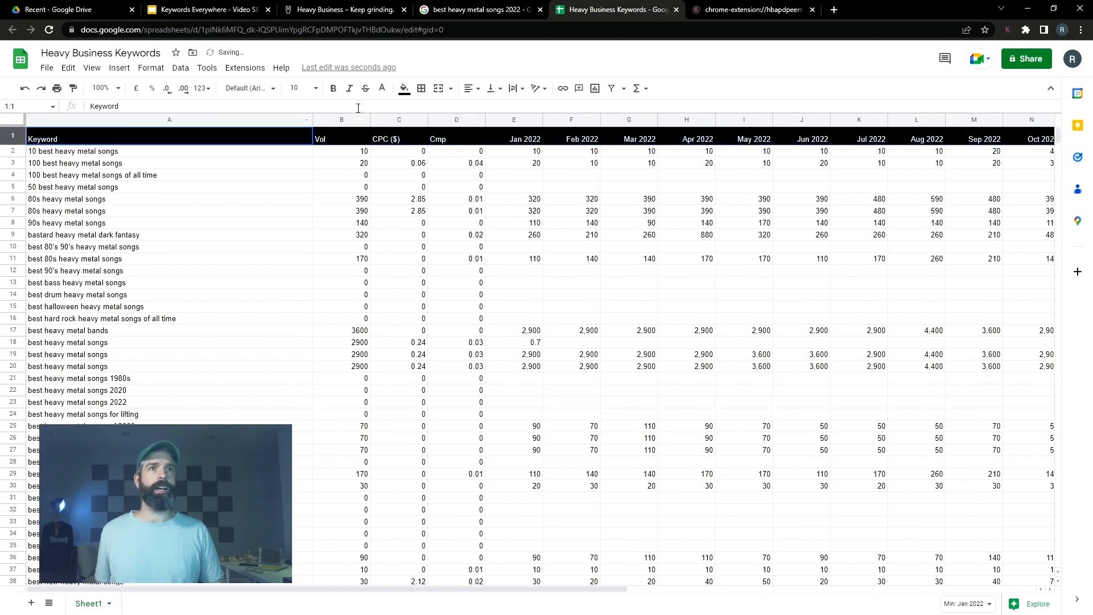
{"action": "left_click", "coordinate": [496, 89]}
{"action": "left_click", "coordinate": [506, 110]}
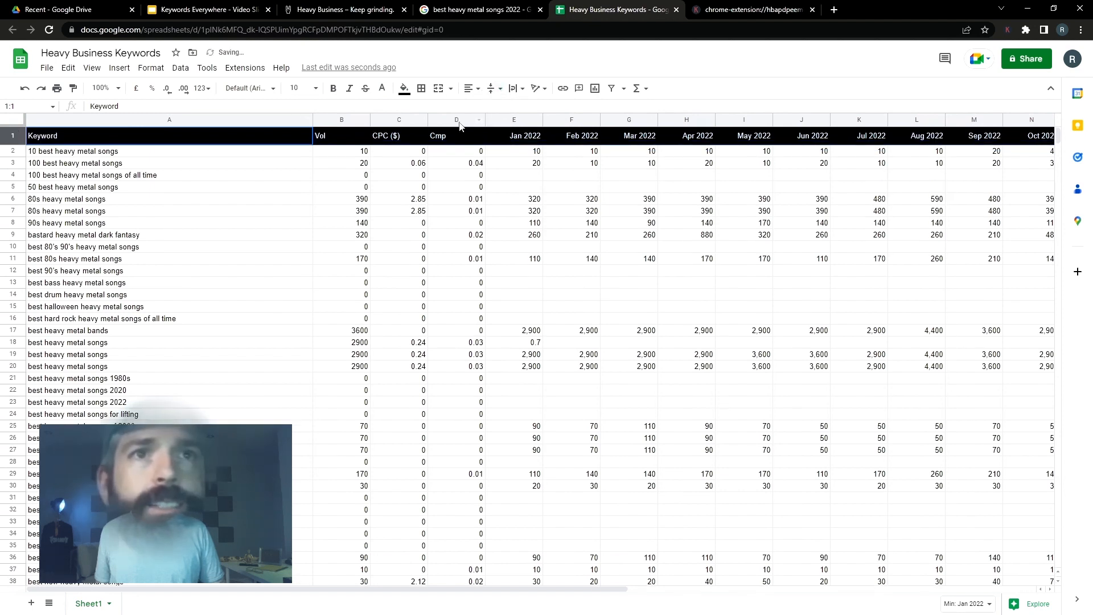
{"action": "left_click", "coordinate": [330, 91]}
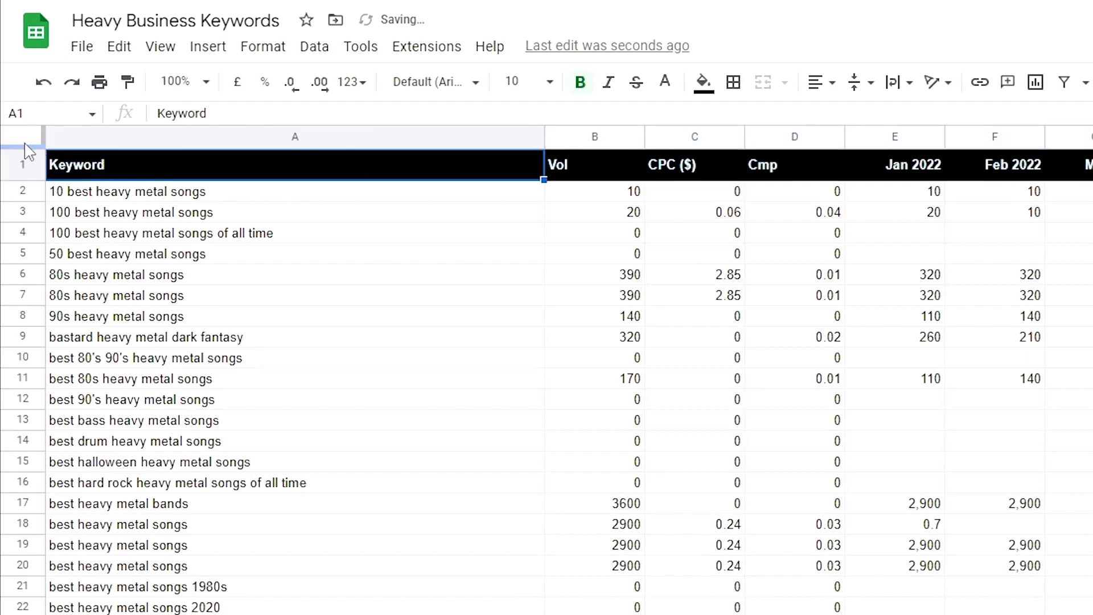
Step: Freeze the header row so it stays in place while the keyword list scrolls
{"action": "left_click_drag", "start_coordinate": [21, 147], "coordinate": [21, 178]}
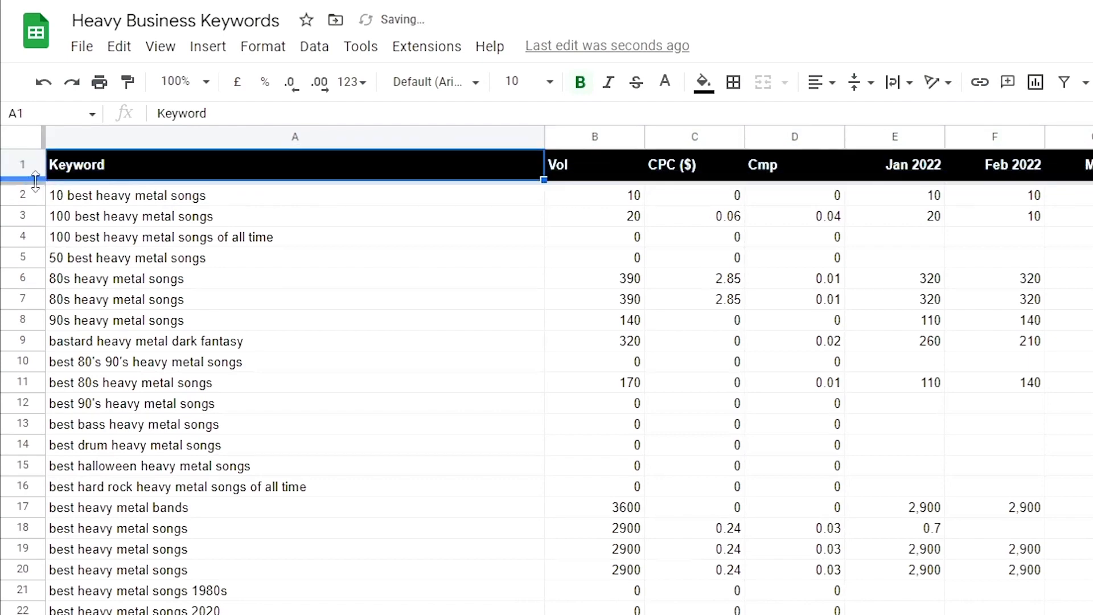
{"action": "scroll", "coordinate": [302, 330], "scroll_direction": "down", "scroll_amount": 5}
{"action": "scroll", "coordinate": [333, 351], "scroll_direction": "down", "scroll_amount": 15}
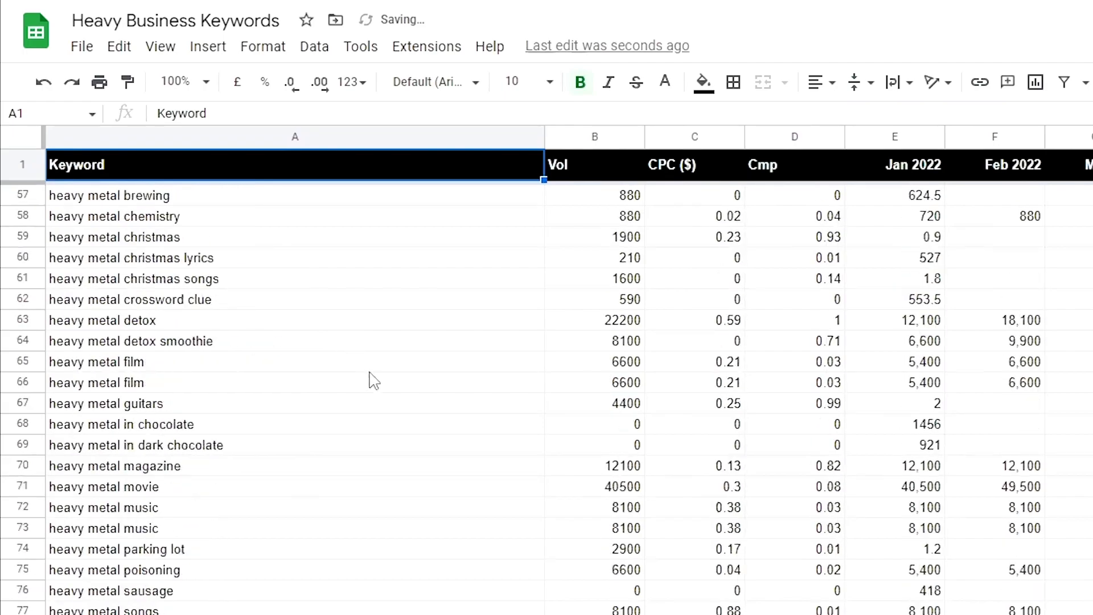
{"action": "scroll", "coordinate": [346, 359], "scroll_direction": "up", "scroll_amount": 8}
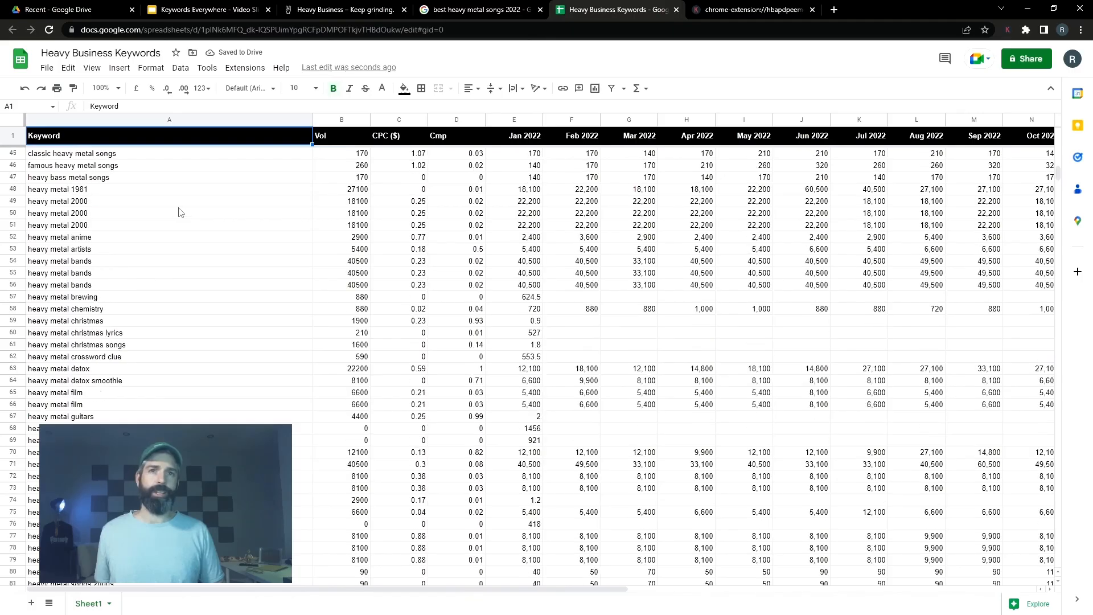
{"action": "scroll", "coordinate": [179, 212], "scroll_direction": "up", "scroll_amount": 14}
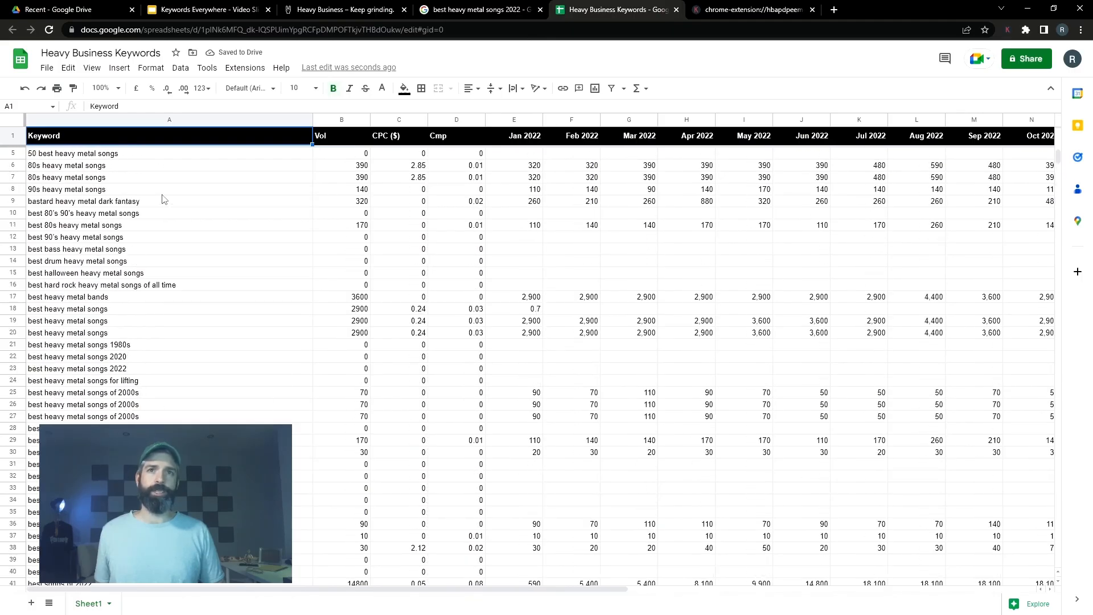
Step: Remove duplicate rows from the keyword data, treating it as having a header row and analysing only Column A - Keyword
{"action": "left_click", "coordinate": [165, 120]}
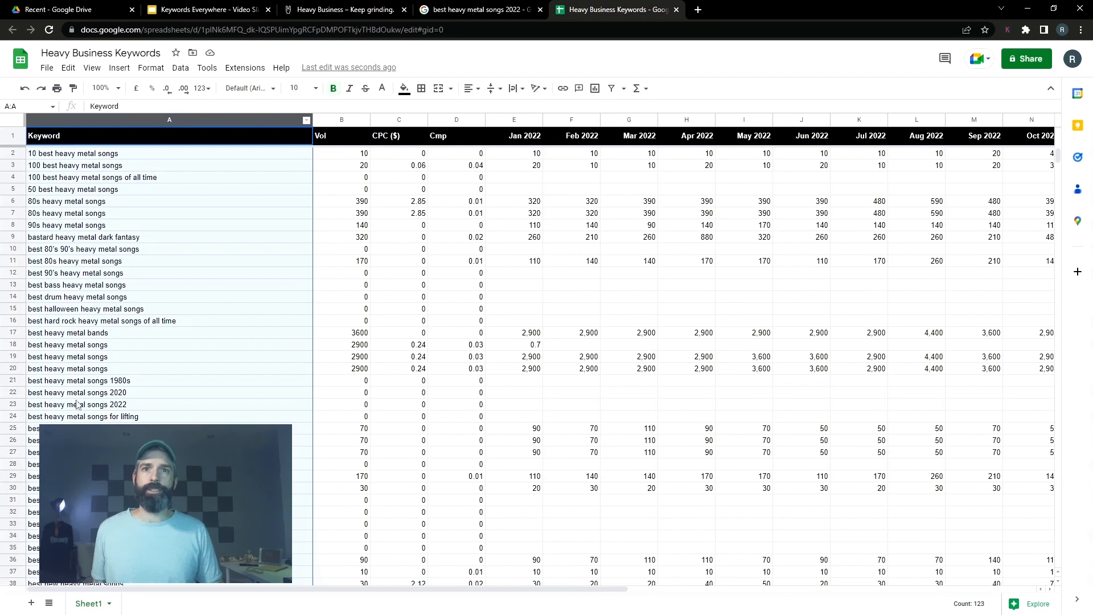
{"action": "left_click", "coordinate": [110, 155]}
{"action": "left_click", "coordinate": [180, 67]}
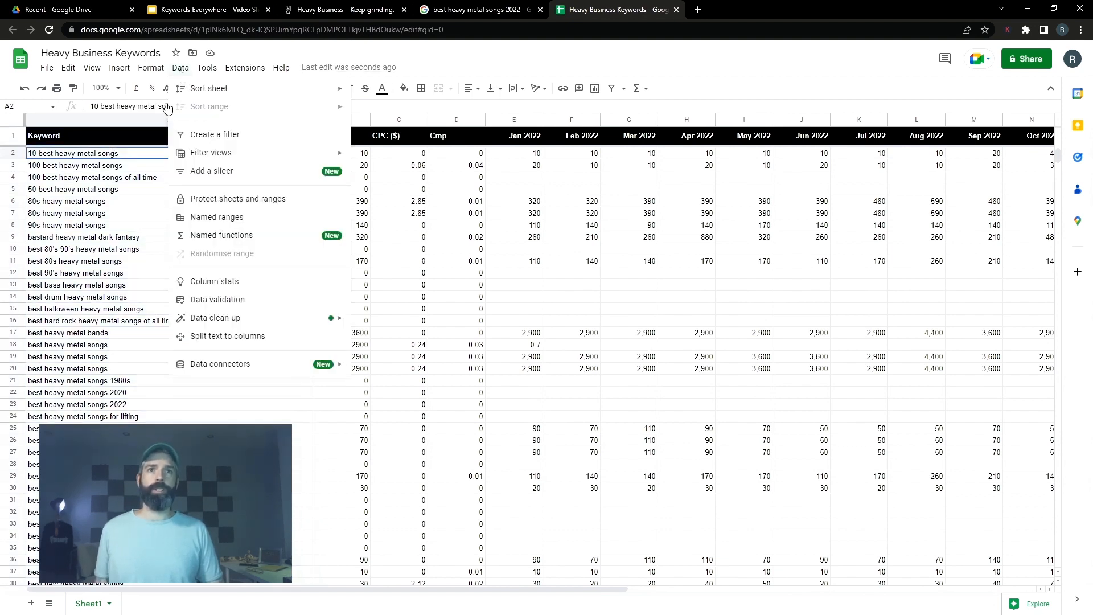
{"action": "mouse_move", "coordinate": [257, 320]}
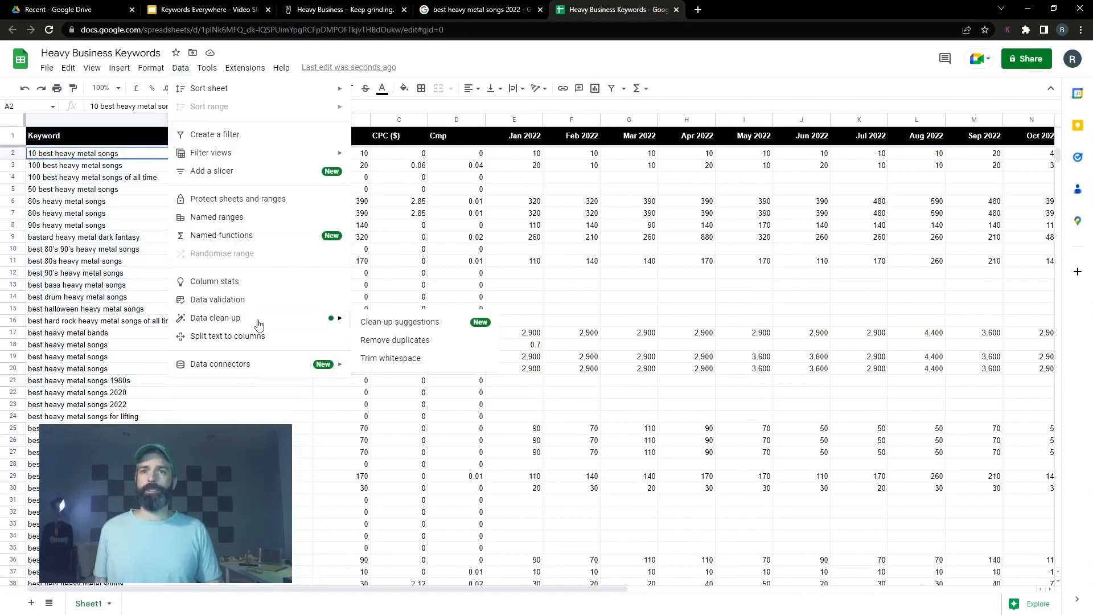
{"action": "left_click", "coordinate": [419, 341]}
{"action": "left_click", "coordinate": [460, 234]}
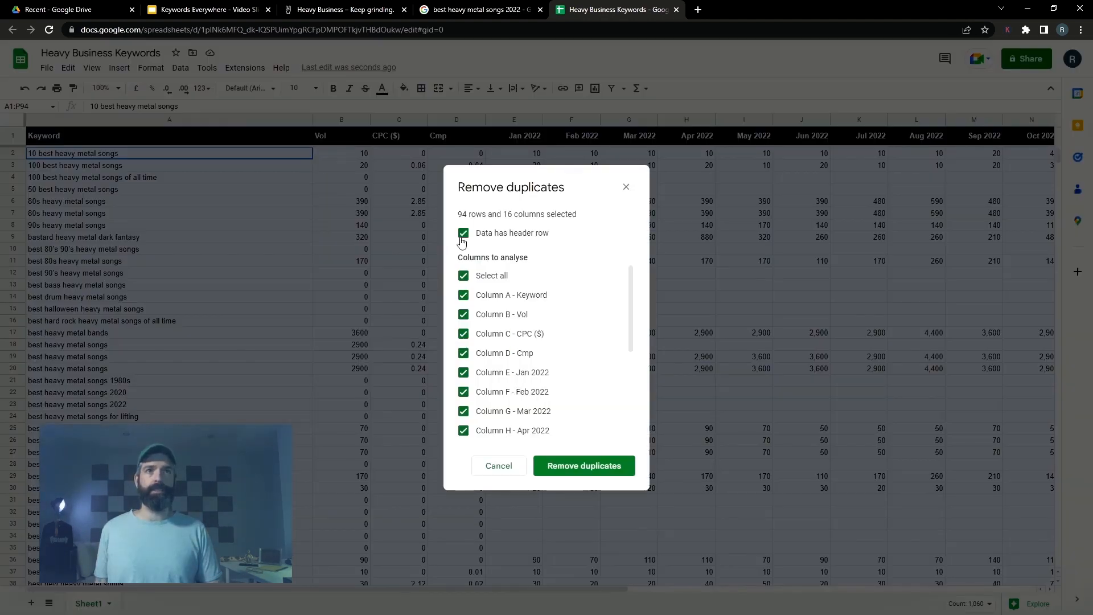
{"action": "left_click", "coordinate": [464, 276]}
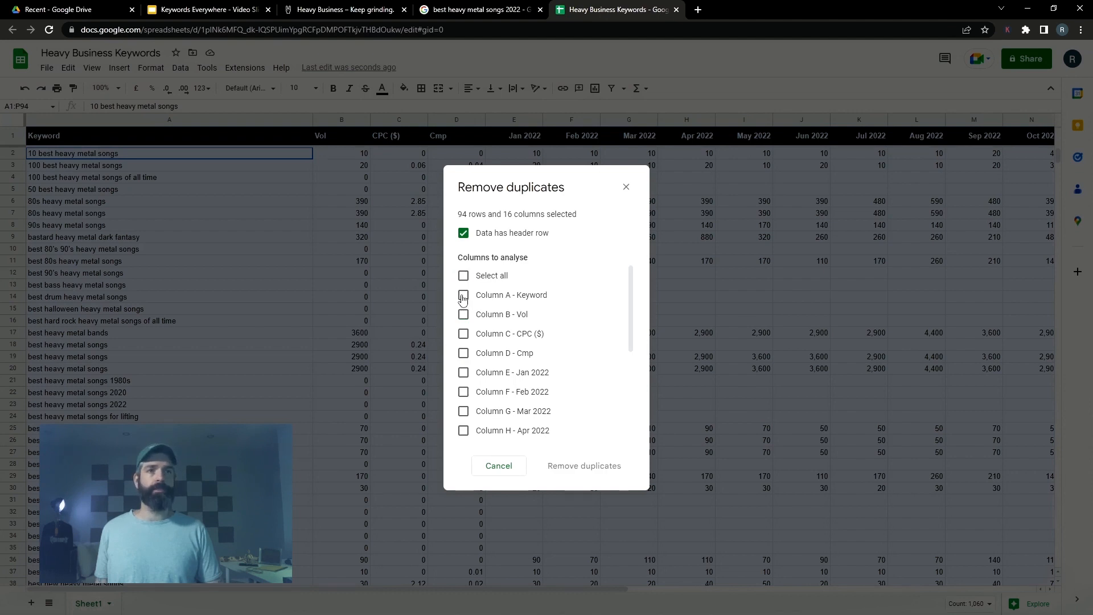
{"action": "left_click", "coordinate": [463, 297]}
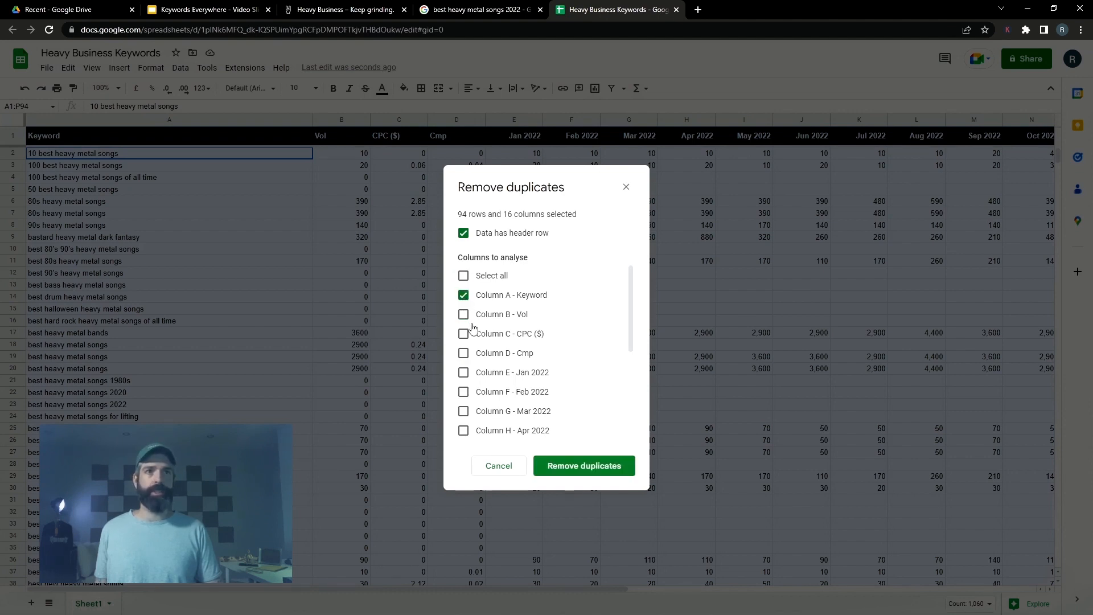
{"action": "left_click", "coordinate": [582, 468]}
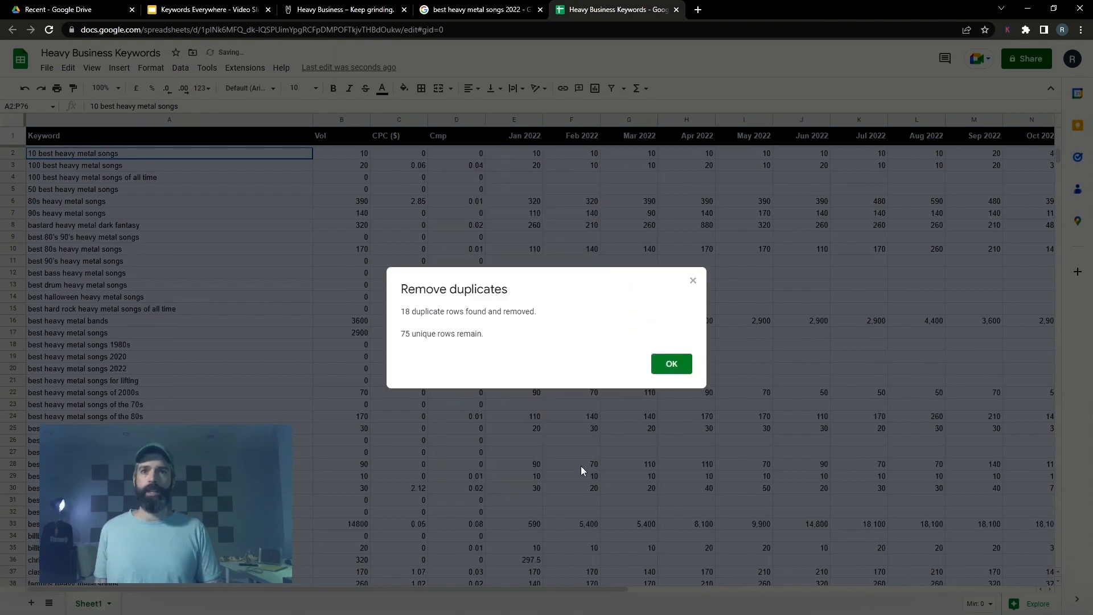
{"action": "left_click", "coordinate": [673, 369]}
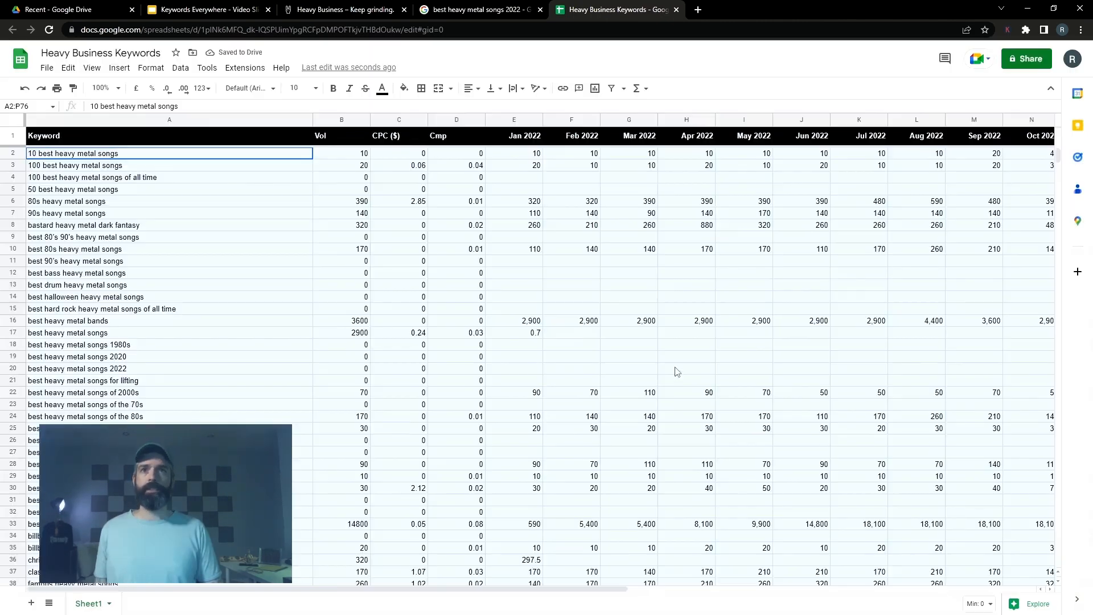
{"action": "scroll", "coordinate": [193, 283], "scroll_direction": "down", "scroll_amount": 15}
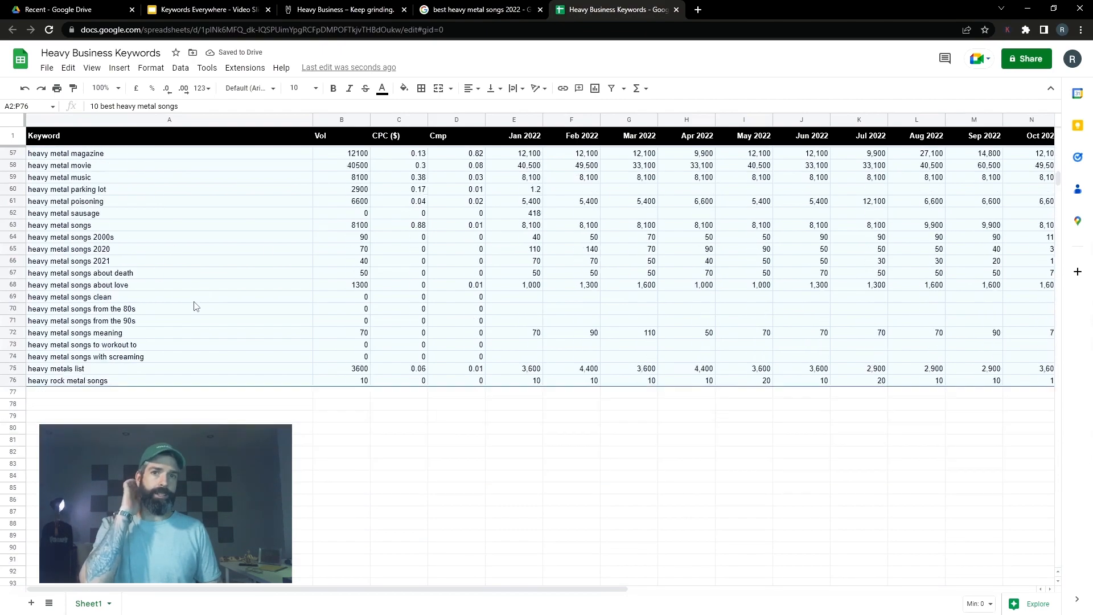
{"action": "scroll", "coordinate": [197, 287], "scroll_direction": "up", "scroll_amount": 10}
{"action": "scroll", "coordinate": [197, 287], "scroll_direction": "up", "scroll_amount": 10}
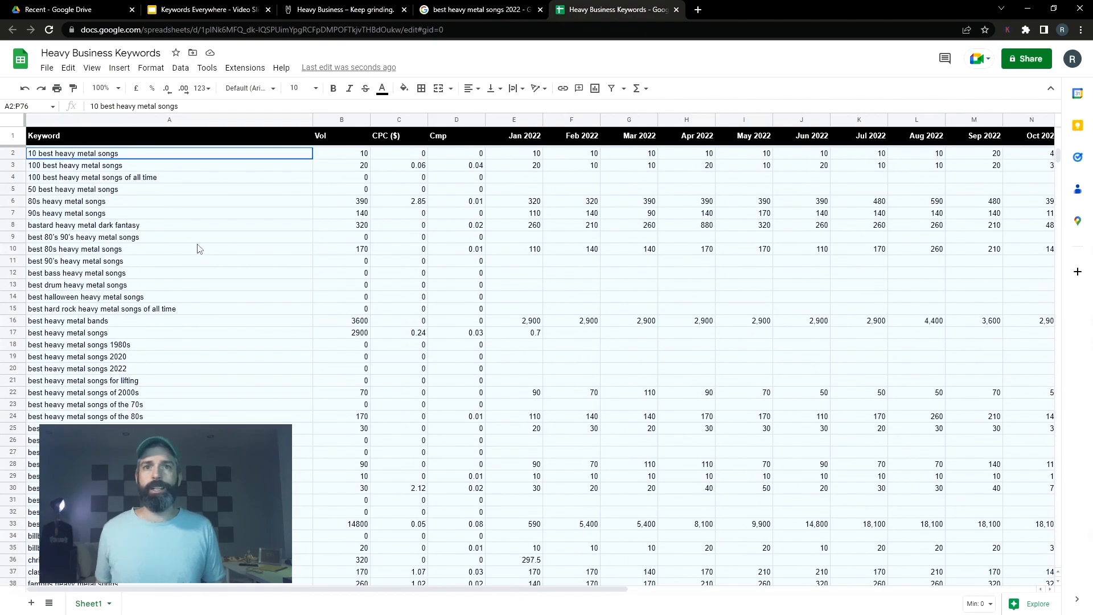
Step: Examine the first keywords in column A at a larger zoom for shared categories such as instruments and eras
{"action": "left_click_drag", "start_coordinate": [172, 223], "coordinate": [170, 217]}
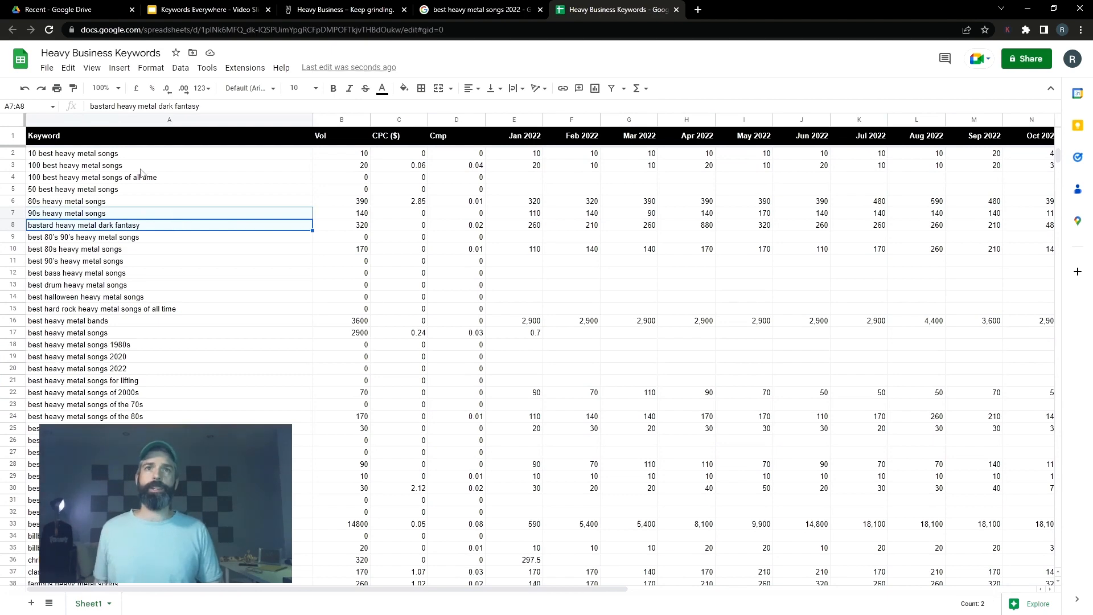
{"action": "left_click", "coordinate": [166, 153]}
{"action": "key", "text": "ctrl+plus"}
{"action": "key", "text": "ctrl+plus"}
{"action": "key", "text": "ctrl+plus"}
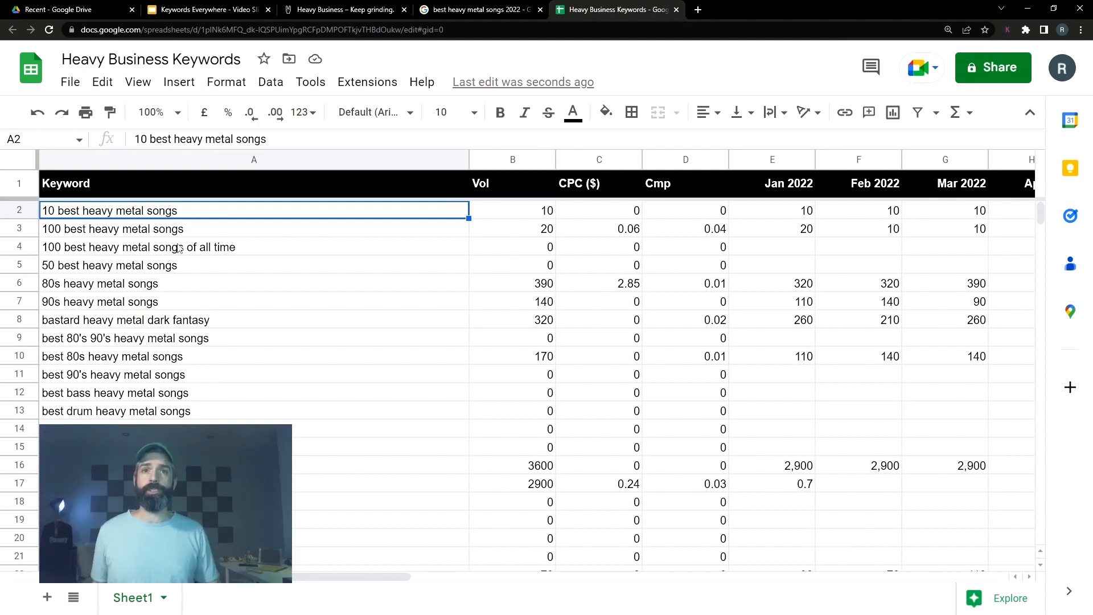
{"action": "left_click", "coordinate": [91, 407]}
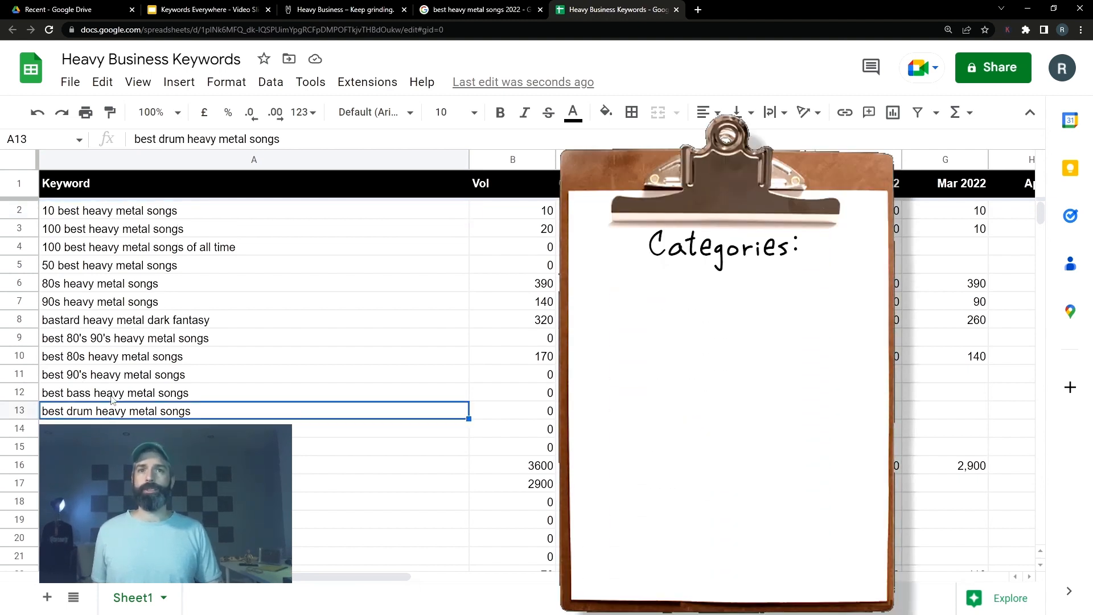
{"action": "left_click", "coordinate": [113, 399]}
{"action": "left_click", "coordinate": [114, 415]}
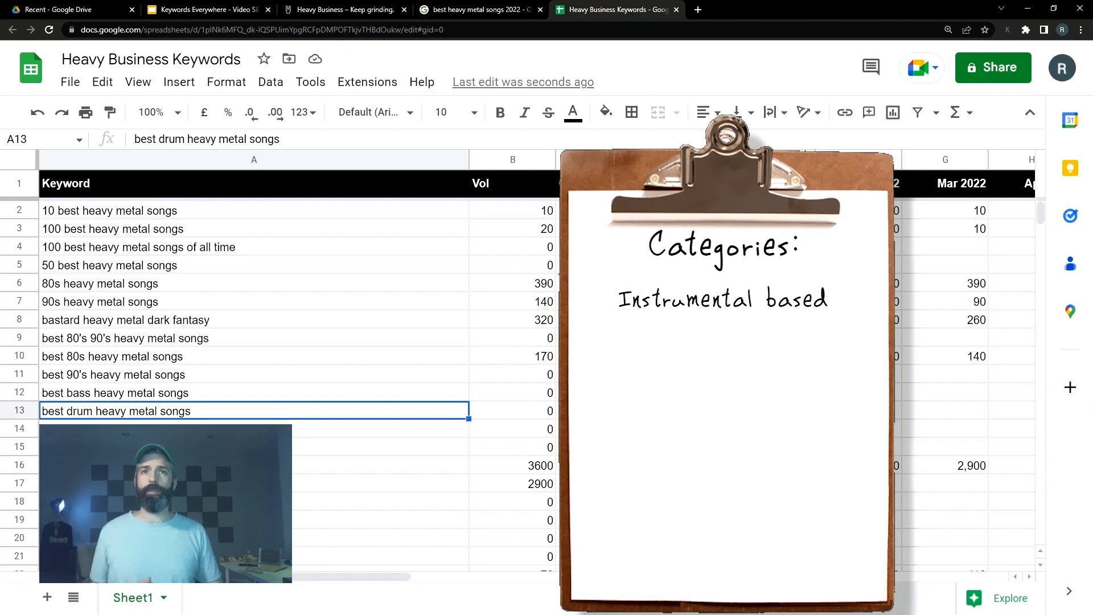
{"action": "left_click", "coordinate": [63, 284]}
Step: Review the rest of the keyword list for recommendation, classic, consumer product and action-specific themes, ending back at the first keyword
{"action": "scroll", "coordinate": [145, 373], "scroll_direction": "down", "scroll_amount": 4}
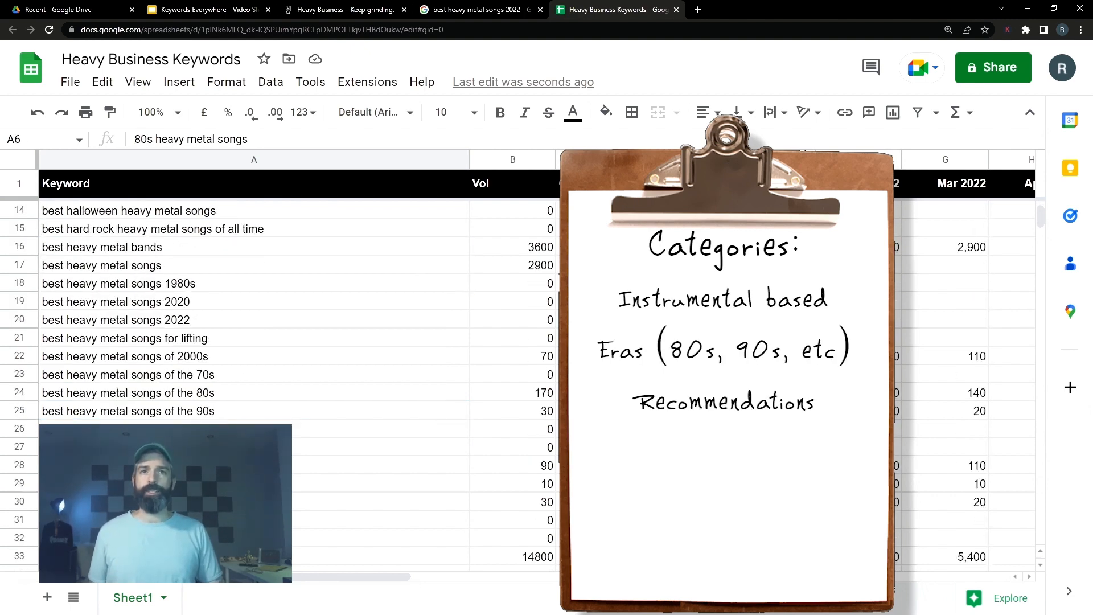
{"action": "left_click", "coordinate": [192, 424]}
{"action": "scroll", "coordinate": [191, 424], "scroll_direction": "down", "scroll_amount": 4}
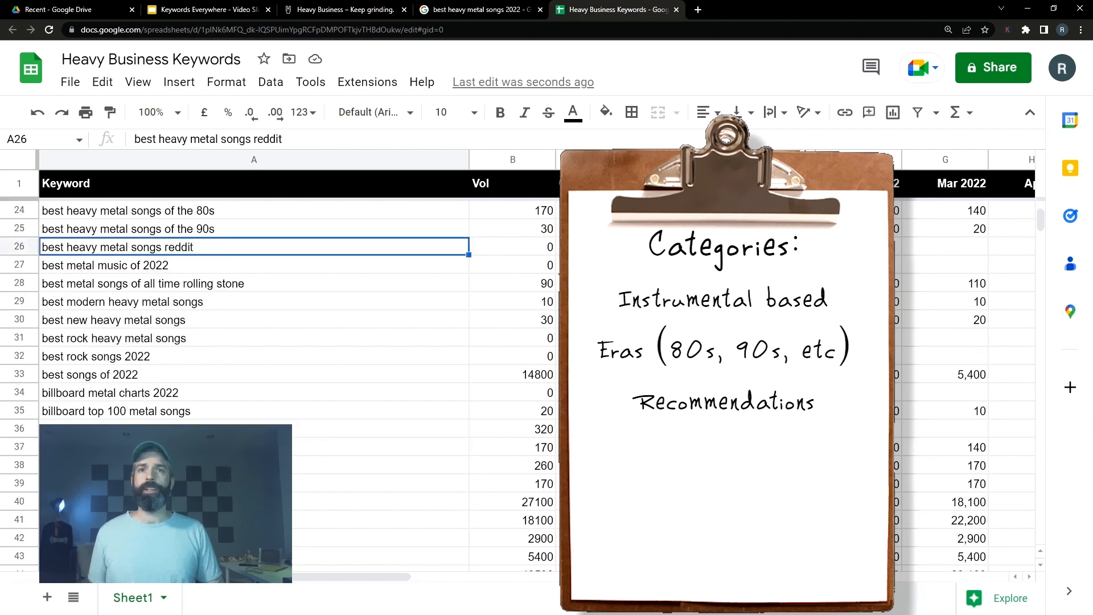
{"action": "left_click", "coordinate": [171, 447]}
{"action": "scroll", "coordinate": [148, 369], "scroll_direction": "down", "scroll_amount": 4}
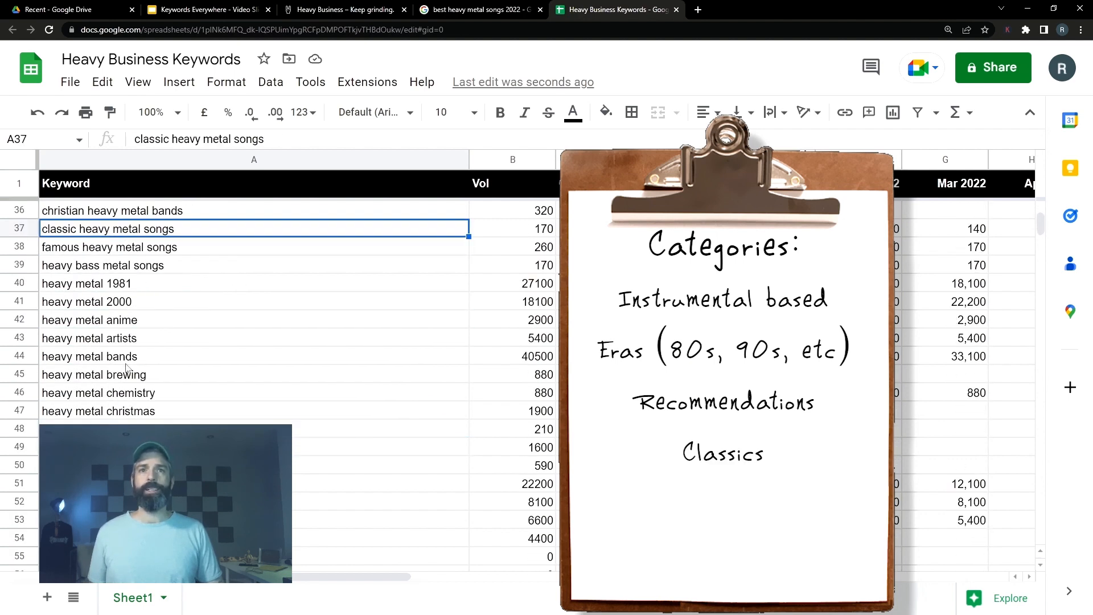
{"action": "left_click", "coordinate": [127, 373]}
{"action": "left_click", "coordinate": [137, 413]}
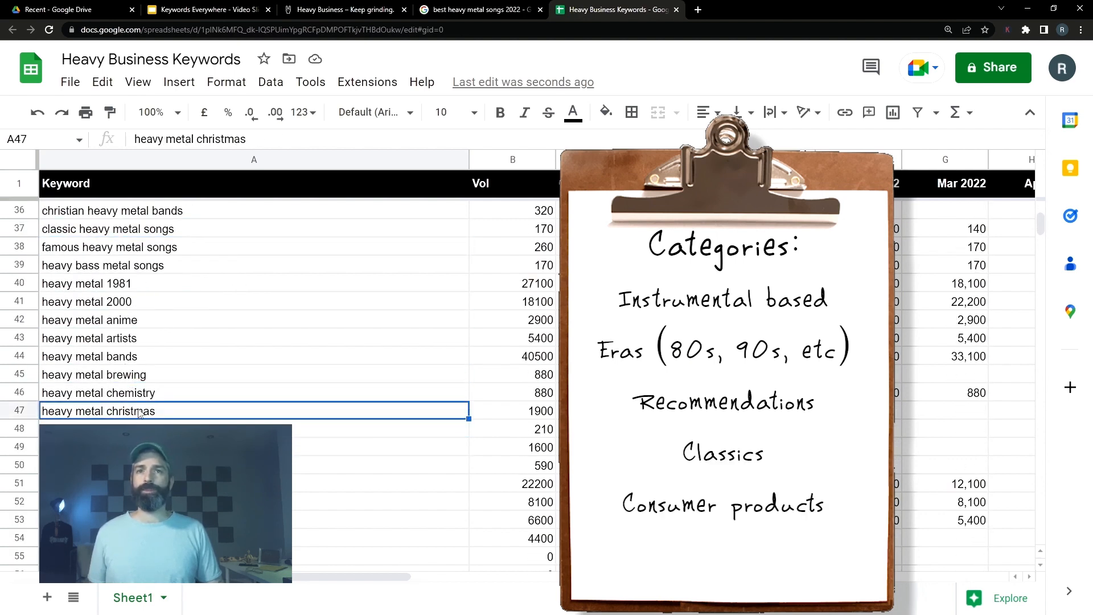
{"action": "scroll", "coordinate": [139, 413], "scroll_direction": "down", "scroll_amount": 2}
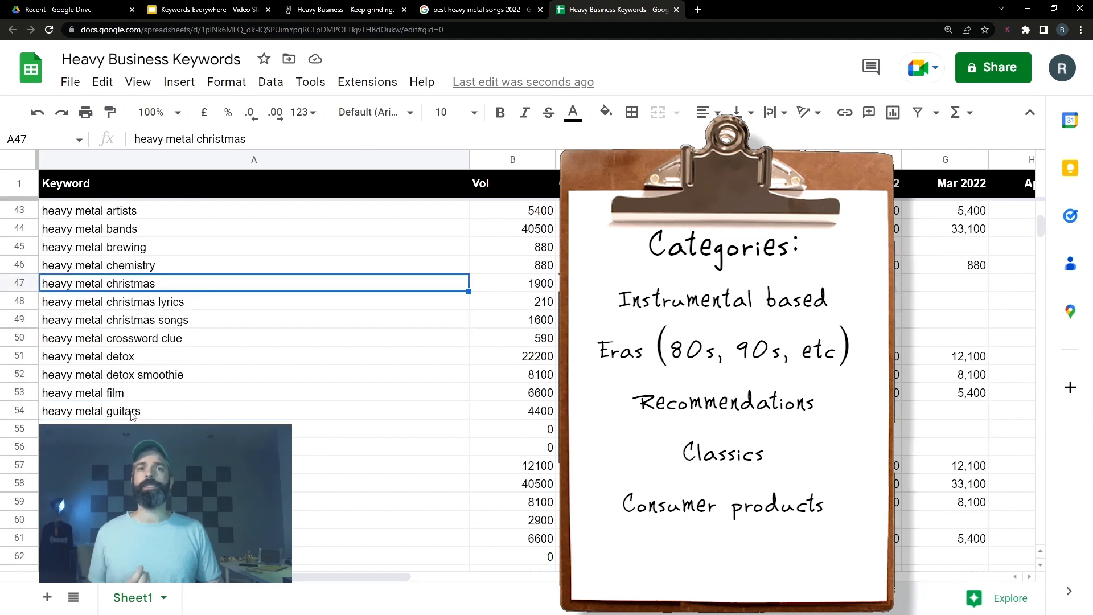
{"action": "left_click", "coordinate": [124, 415]}
{"action": "scroll", "coordinate": [131, 421], "scroll_direction": "down", "scroll_amount": 5}
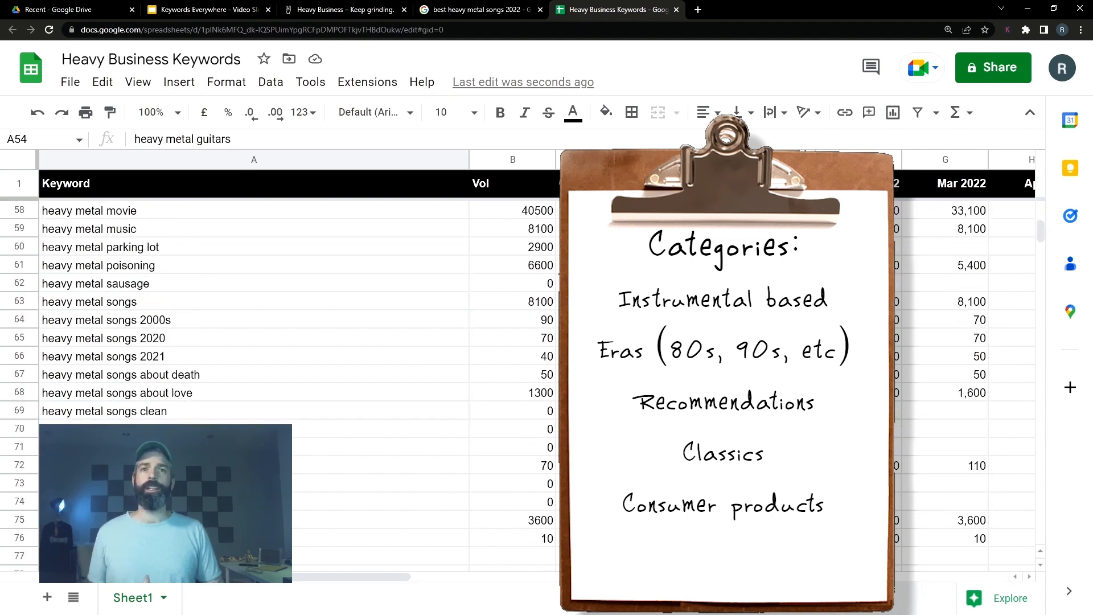
{"action": "left_click", "coordinate": [132, 538]}
{"action": "left_click", "coordinate": [132, 465]}
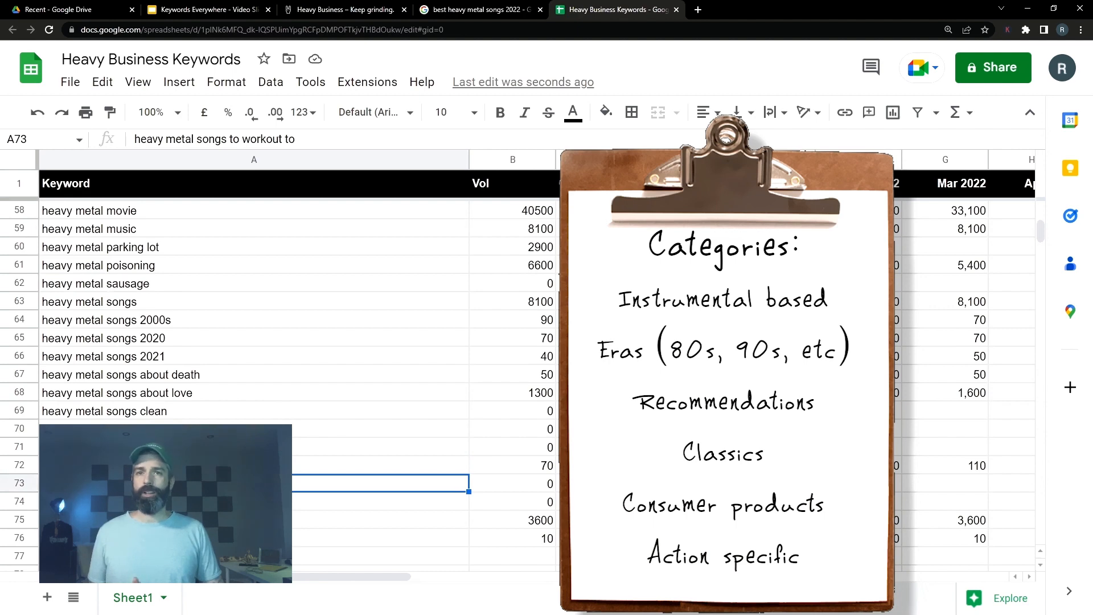
{"action": "scroll", "coordinate": [254, 342], "scroll_direction": "up", "scroll_amount": 3}
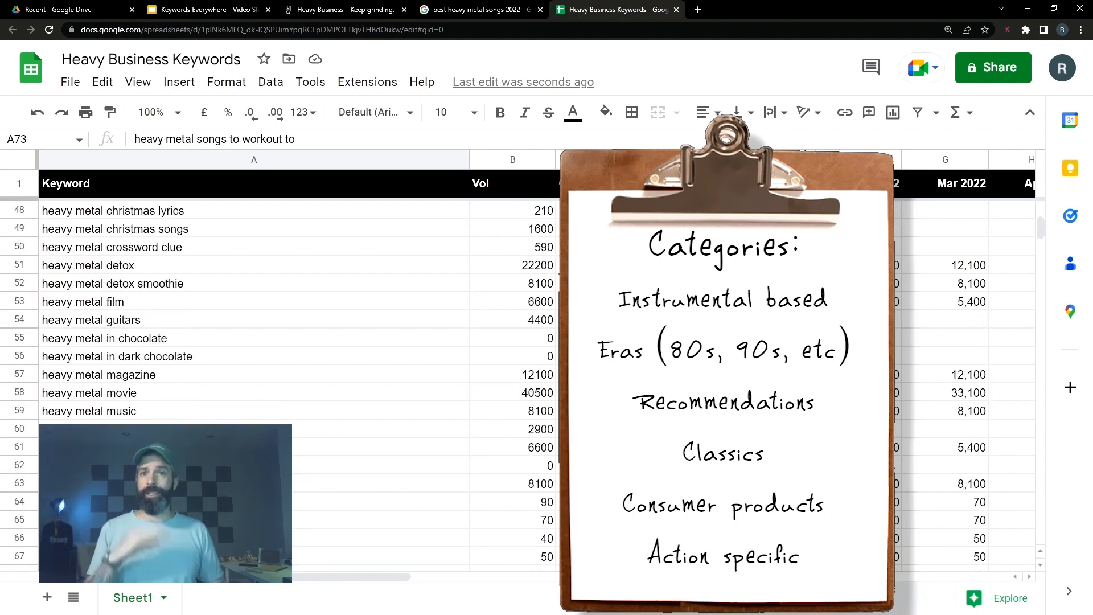
{"action": "scroll", "coordinate": [200, 422], "scroll_direction": "up", "scroll_amount": 15}
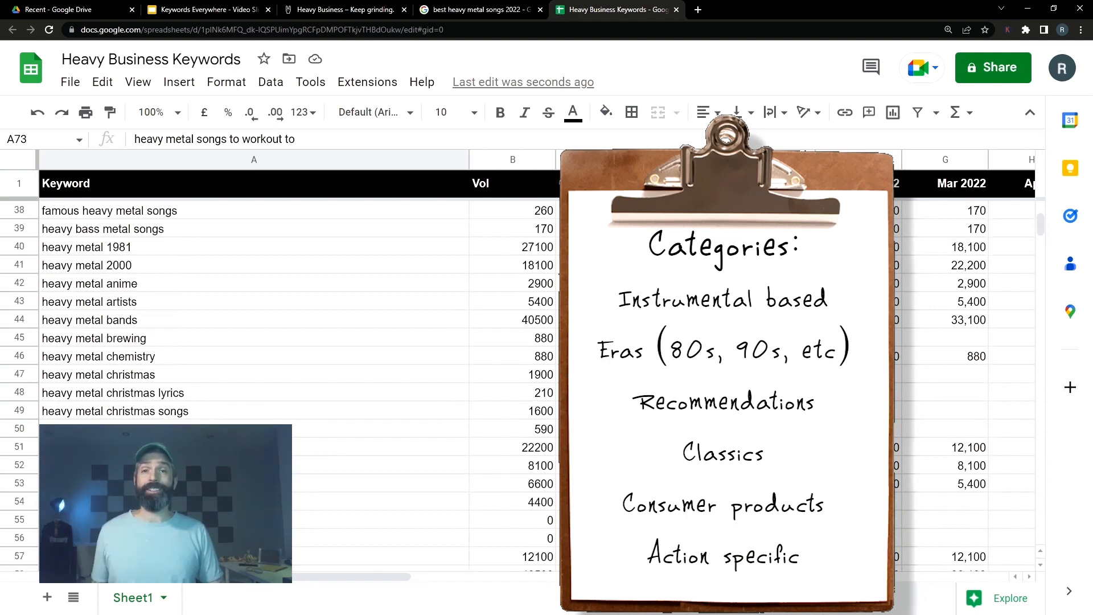
{"action": "left_click", "coordinate": [153, 215]}
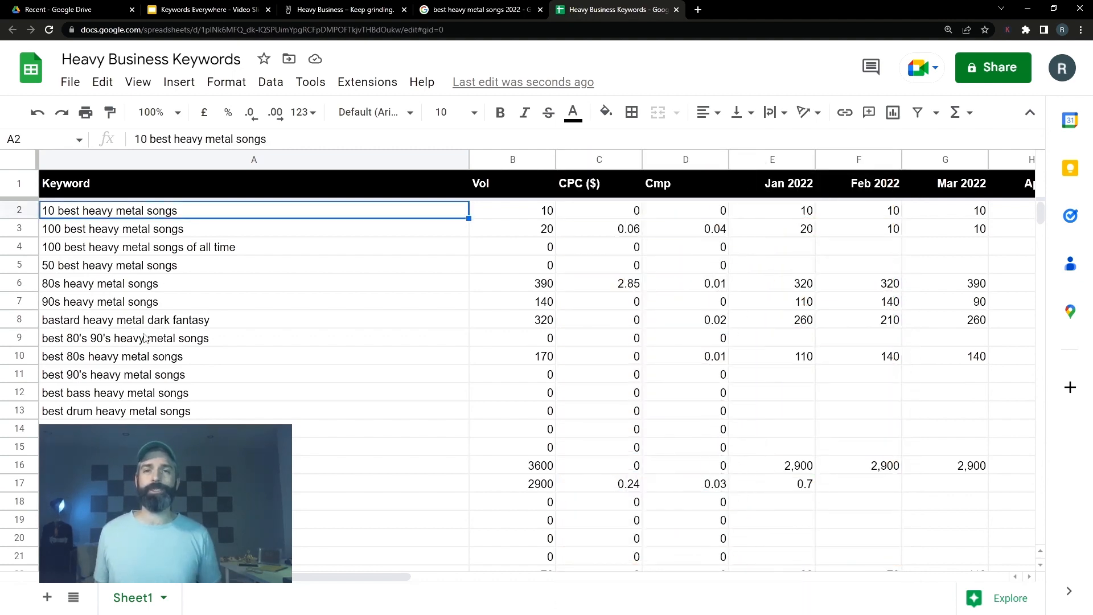
{"action": "key", "text": "ctrl+shift+Down"}
{"action": "key", "text": "ctrl+shift+Right"}
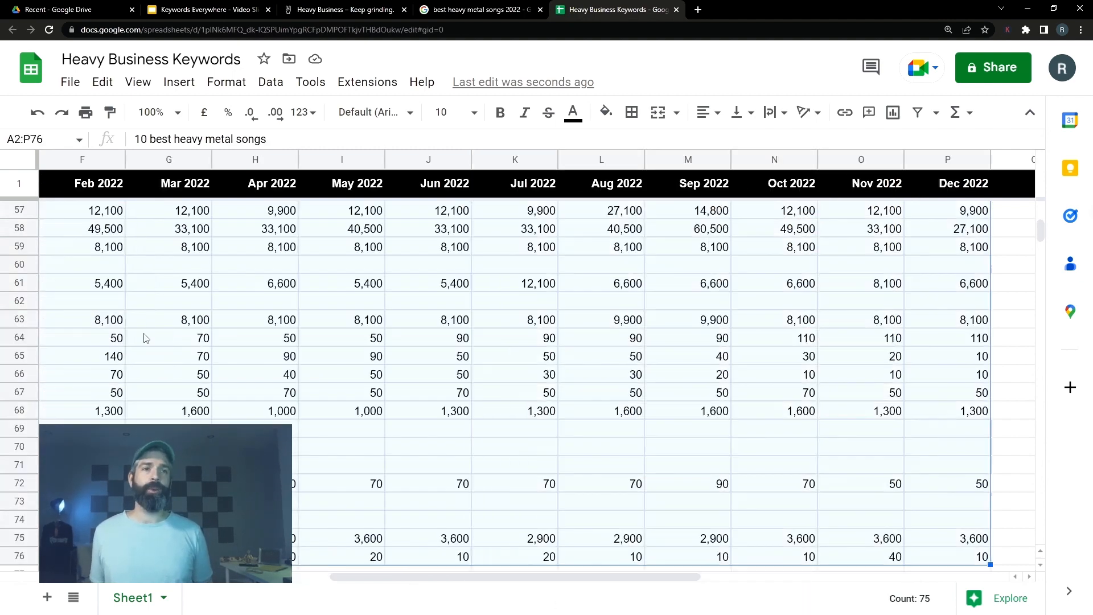
{"action": "left_click", "coordinate": [281, 85]}
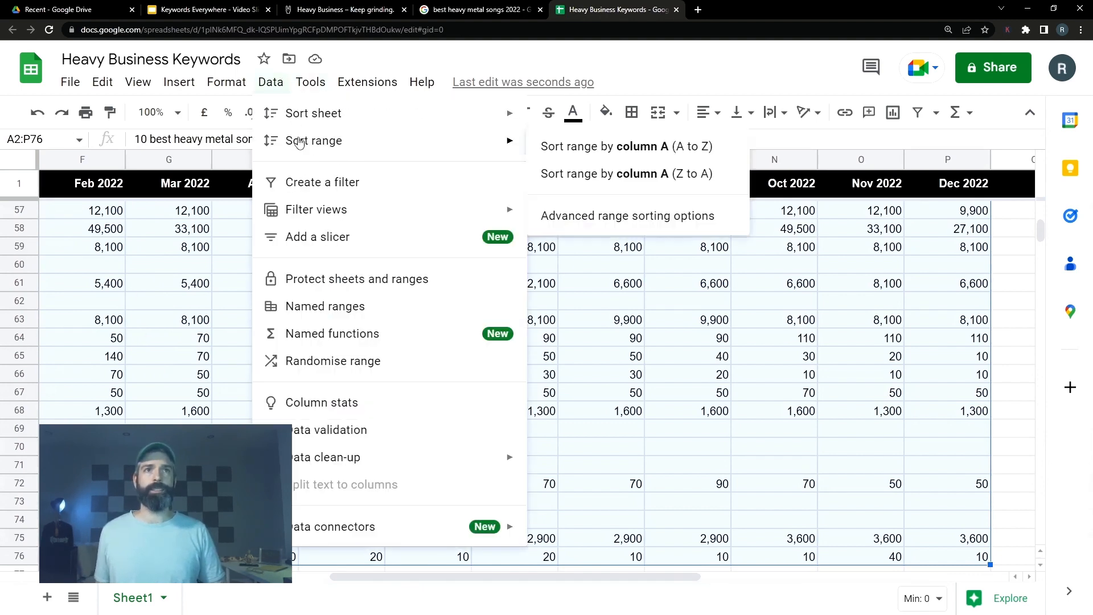
Step: Sort the range A1:P76 by the Vol column in Z → A order, treating the first row as a header row
{"action": "key", "text": "ctrl+shift+Right"}
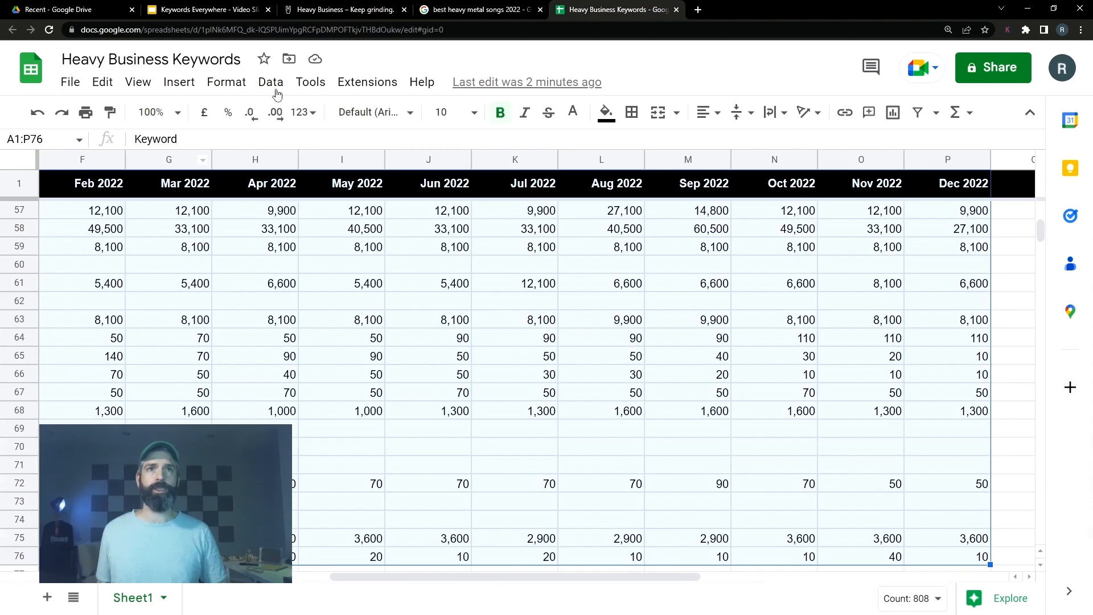
{"action": "left_click", "coordinate": [278, 88]}
{"action": "mouse_move", "coordinate": [306, 152]}
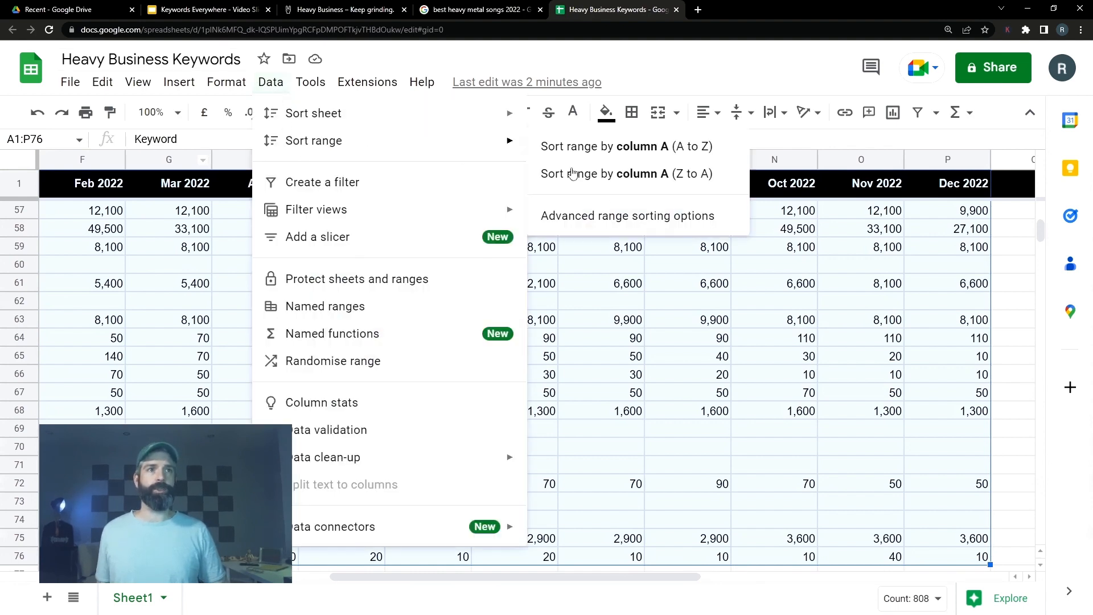
{"action": "left_click", "coordinate": [644, 215]}
{"action": "left_click", "coordinate": [385, 268]}
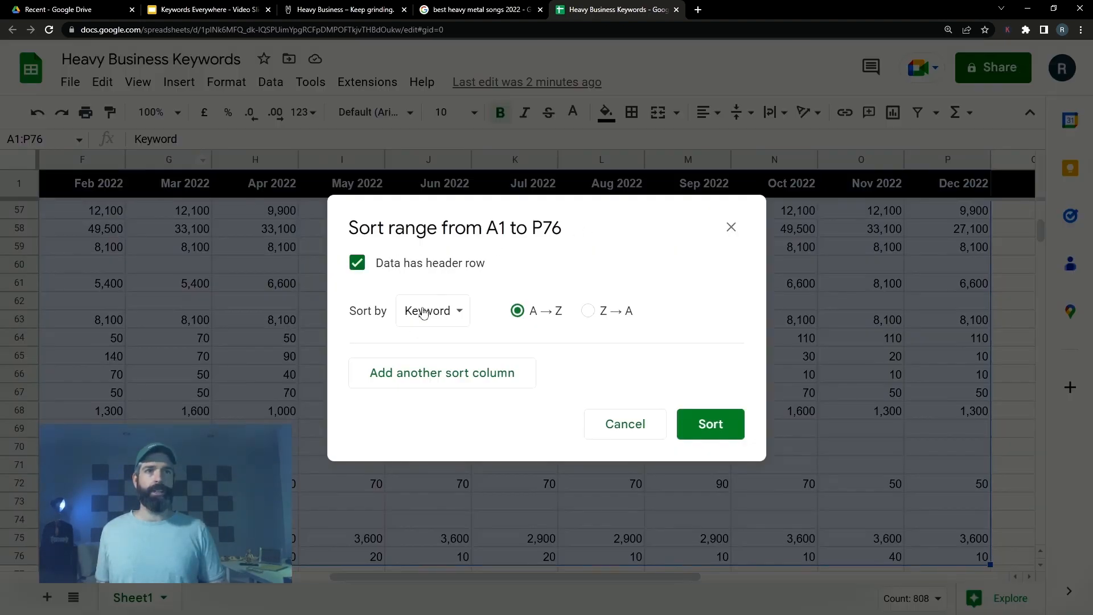
{"action": "left_click", "coordinate": [458, 325]}
{"action": "left_click", "coordinate": [447, 336]}
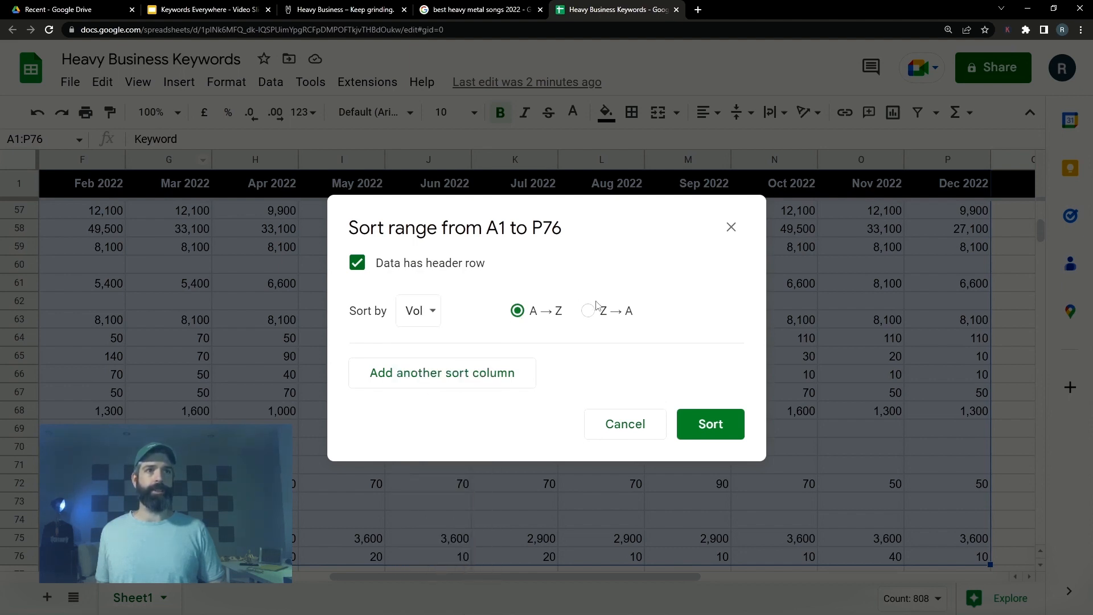
{"action": "left_click", "coordinate": [589, 311]}
{"action": "left_click", "coordinate": [708, 424]}
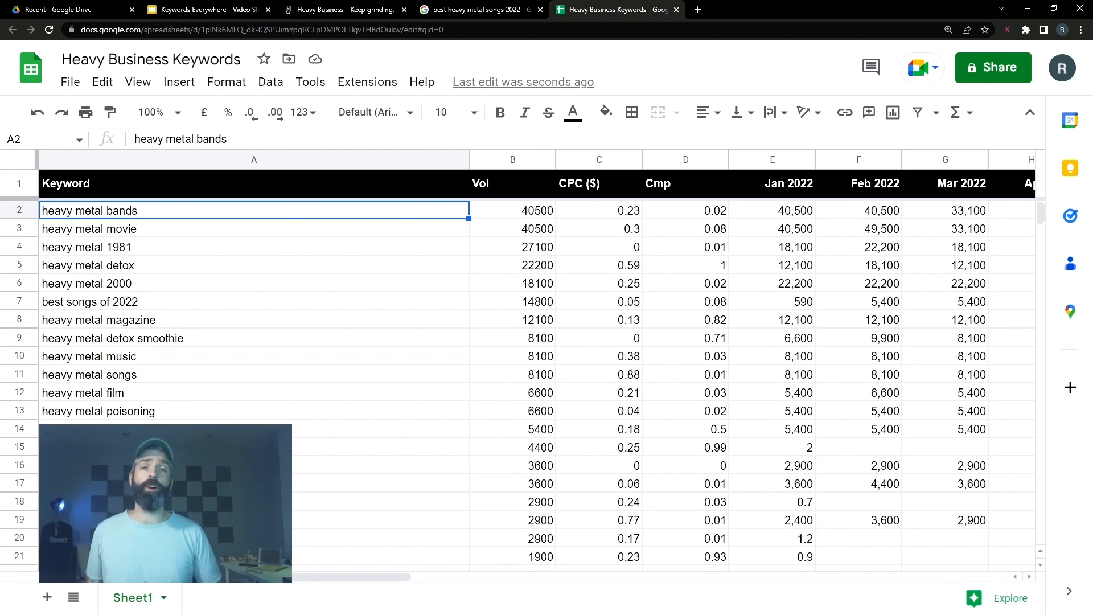
Step: Review the sorted keyword list down to its last row, comparing high-volume keywords with those that have zero search volume
{"action": "scroll", "coordinate": [381, 453], "scroll_direction": "down", "scroll_amount": 14}
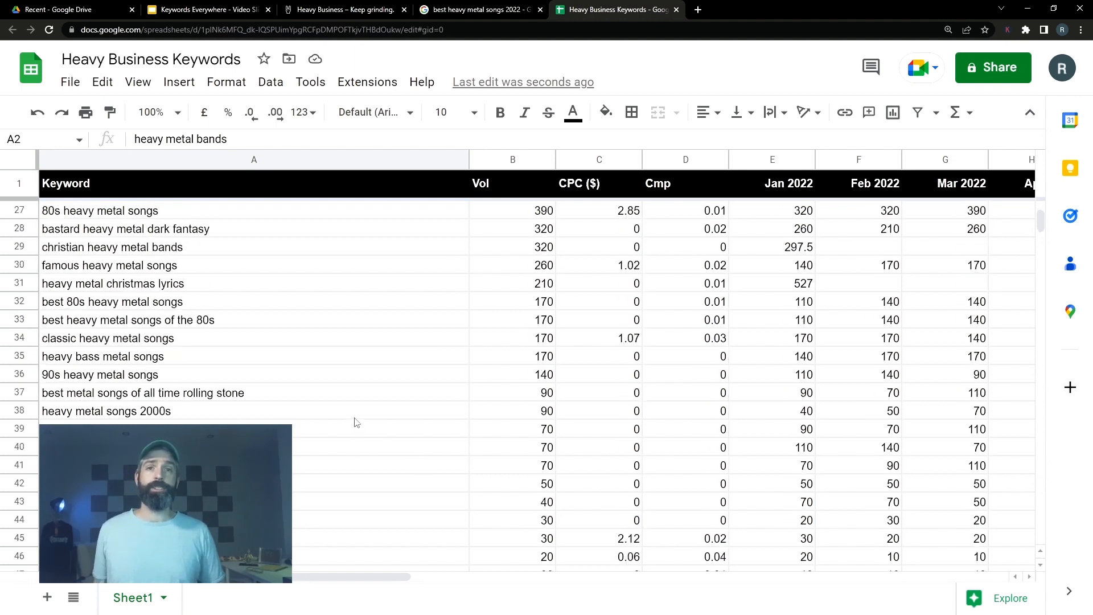
{"action": "scroll", "coordinate": [387, 373], "scroll_direction": "down", "scroll_amount": 2}
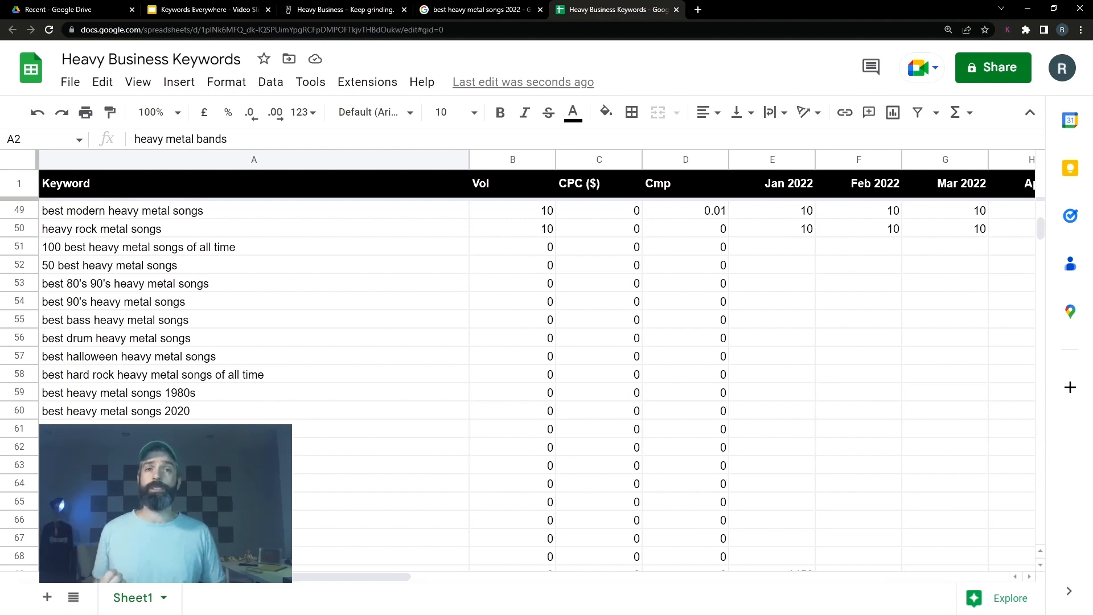
{"action": "left_click", "coordinate": [382, 502]}
{"action": "scroll", "coordinate": [383, 502], "scroll_direction": "down", "scroll_amount": 2}
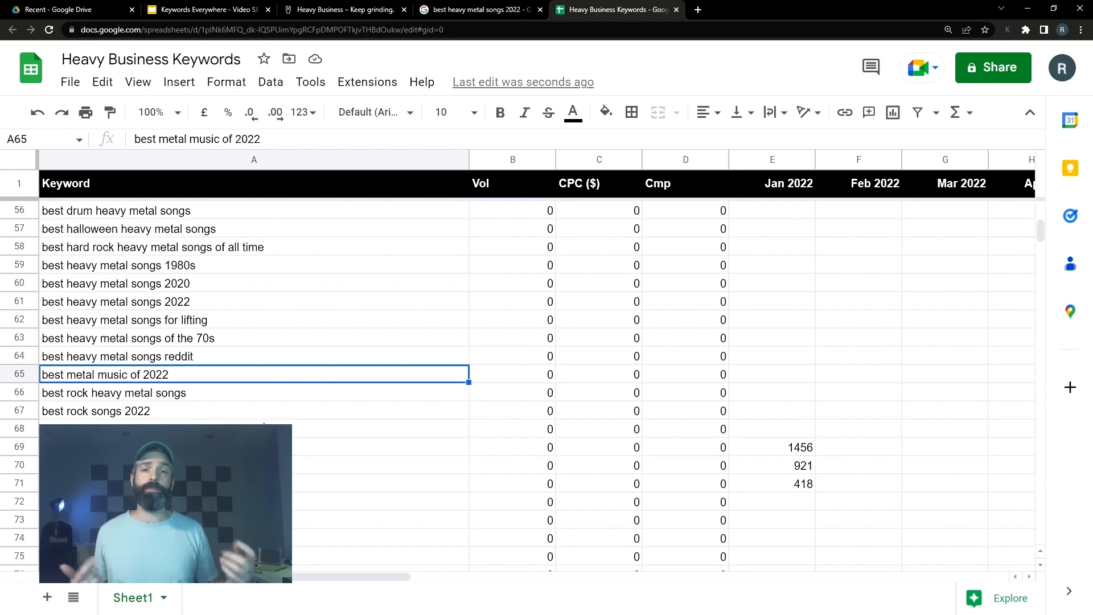
{"action": "left_click", "coordinate": [264, 424]}
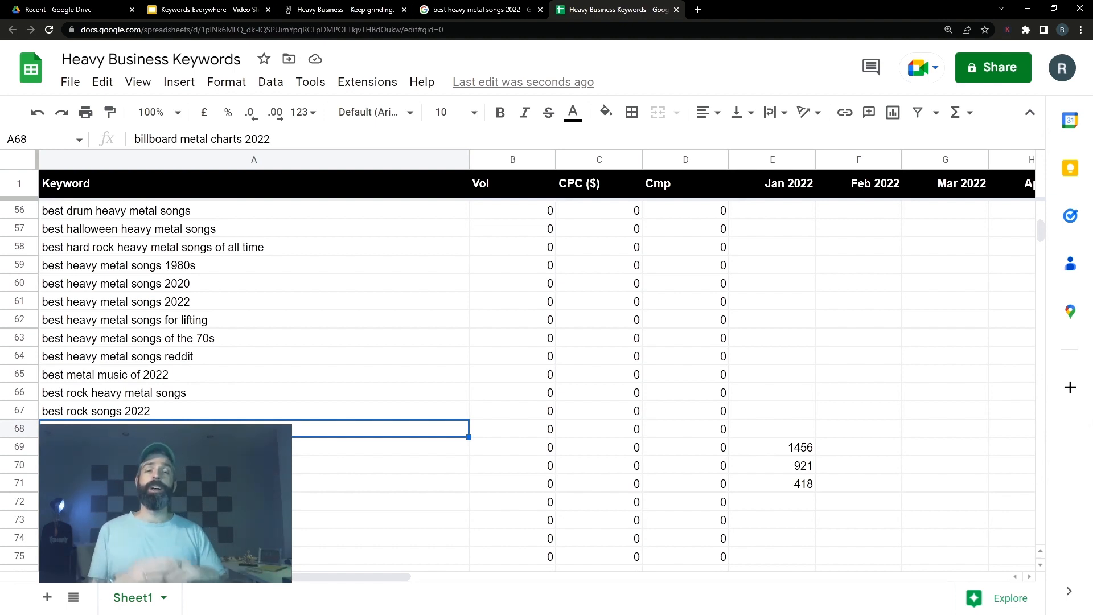
{"action": "scroll", "coordinate": [349, 437], "scroll_direction": "down", "scroll_amount": 5}
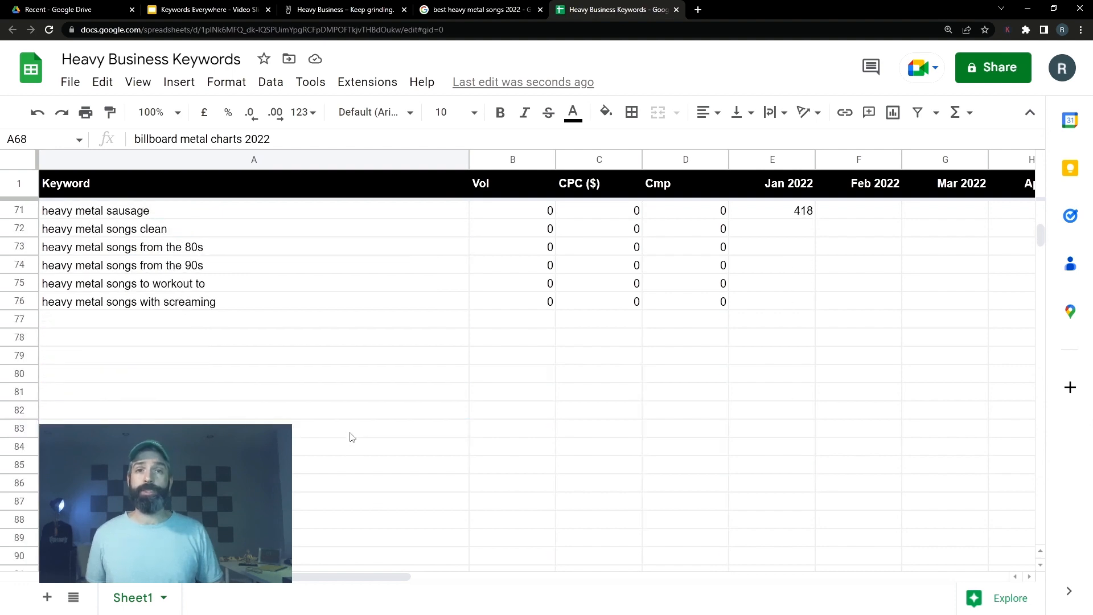
{"action": "scroll", "coordinate": [341, 419], "scroll_direction": "up", "scroll_amount": 17}
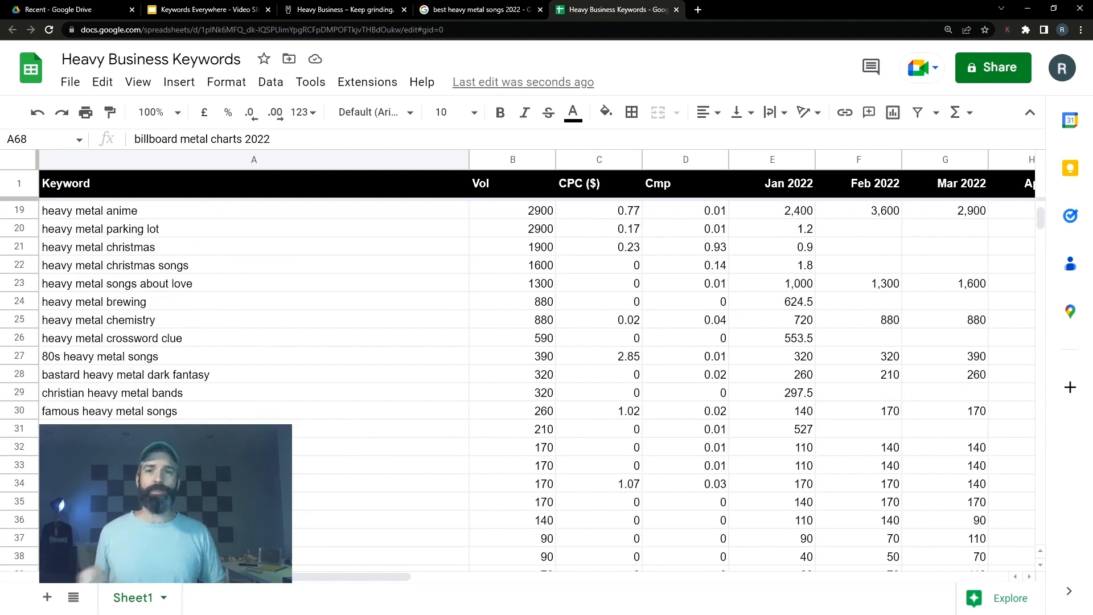